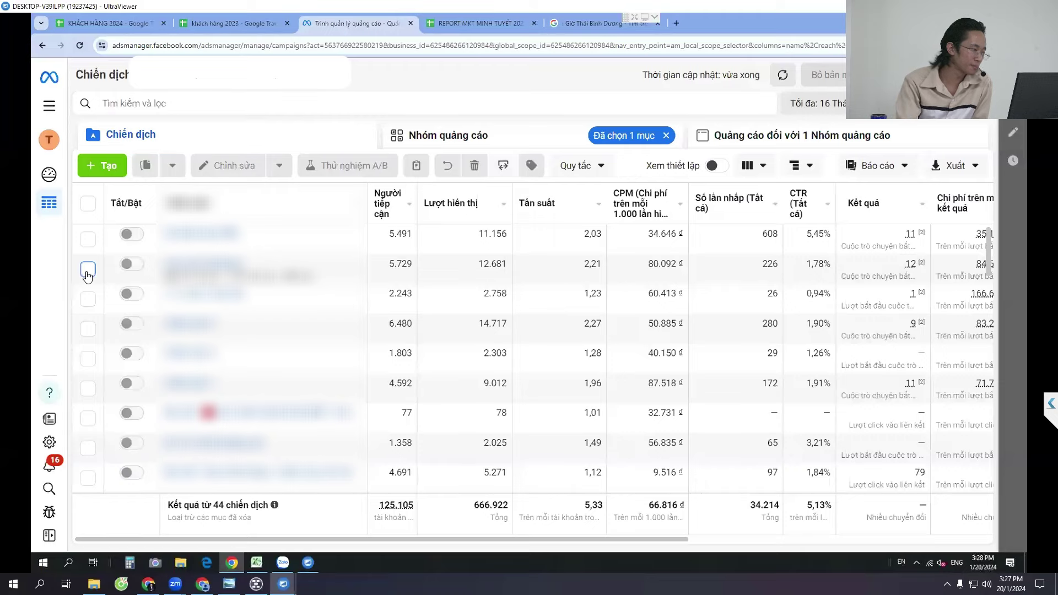
Switch to the Minh Tuyết Beauty Center ad account and open its ad account settings
{"action": "left_click", "coordinate": [237, 74]}
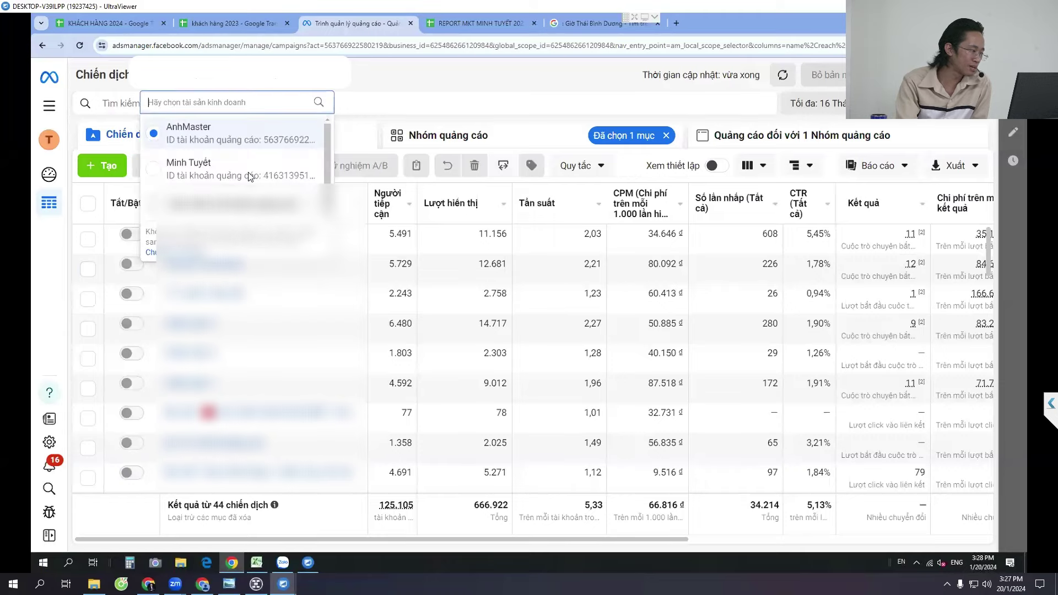
{"action": "left_click", "coordinate": [210, 172]}
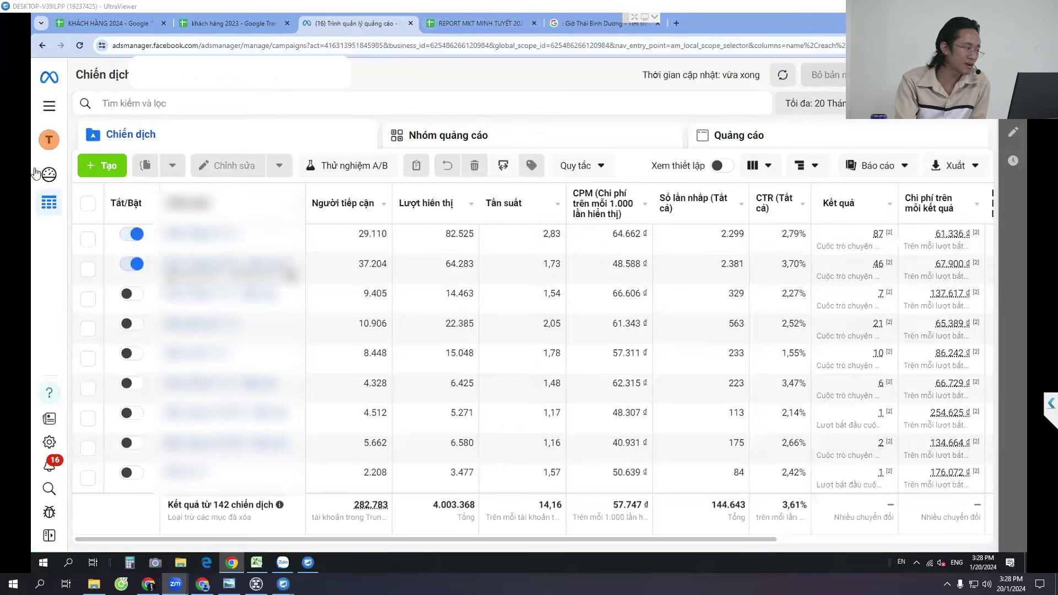
{"action": "left_click", "coordinate": [54, 107]}
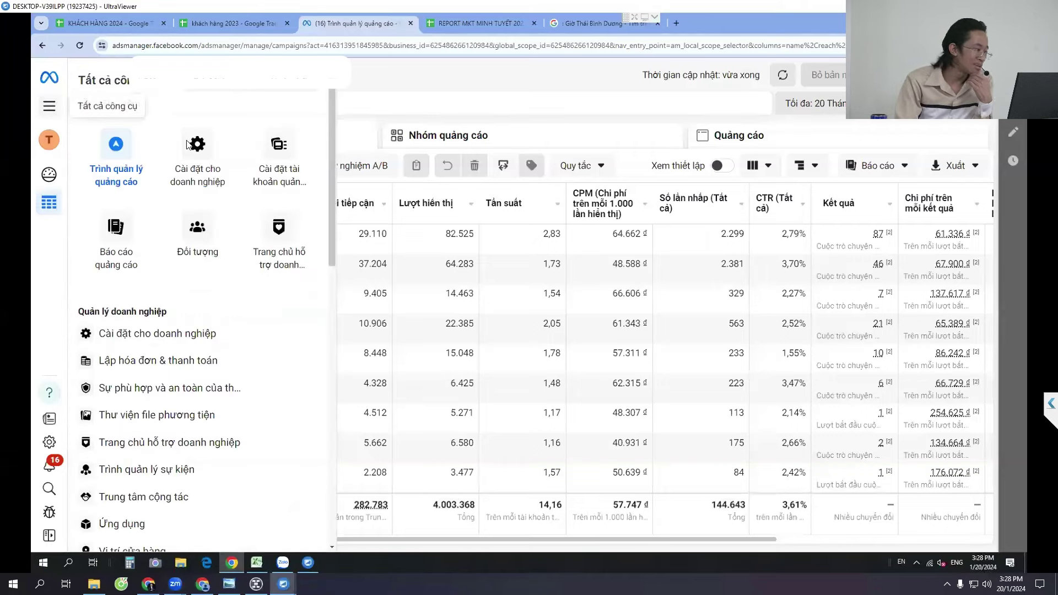
{"action": "left_click", "coordinate": [276, 155]}
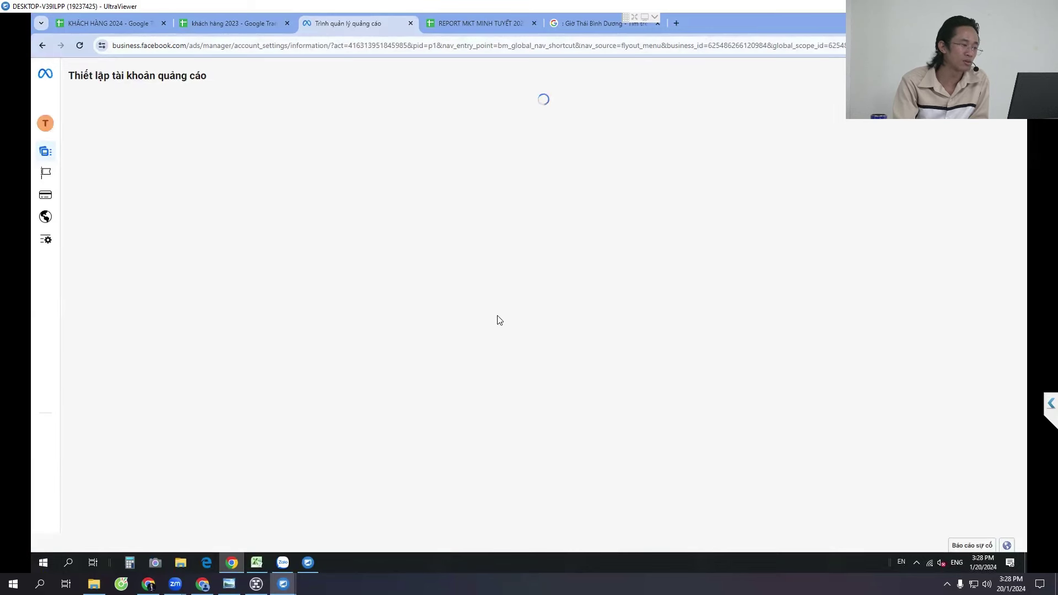
Open the ad account's billing details and show all of its payment activity
{"action": "left_click", "coordinate": [47, 203]}
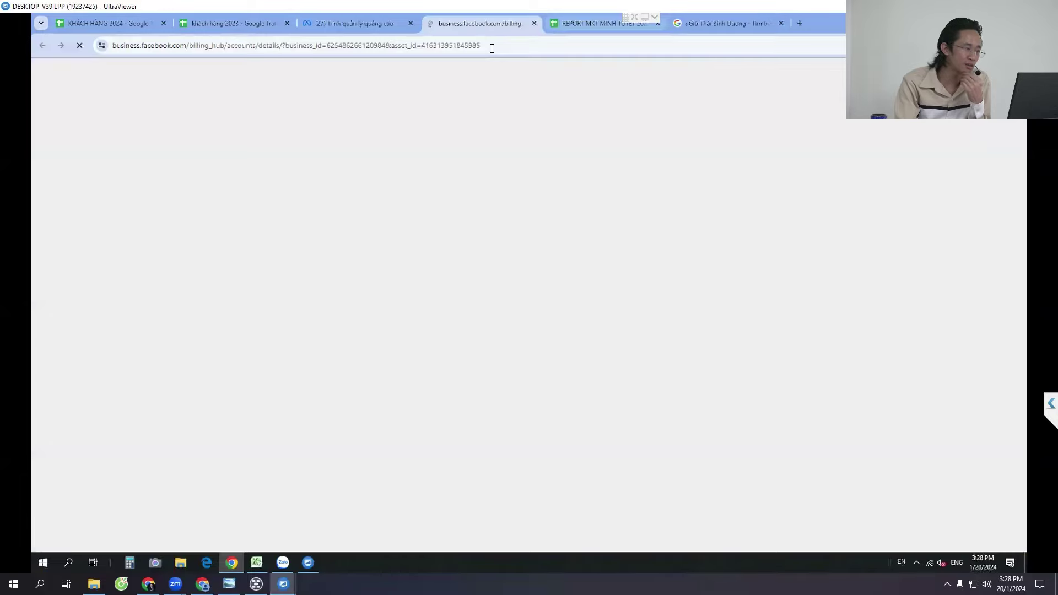
{"action": "left_click", "coordinate": [352, 23]}
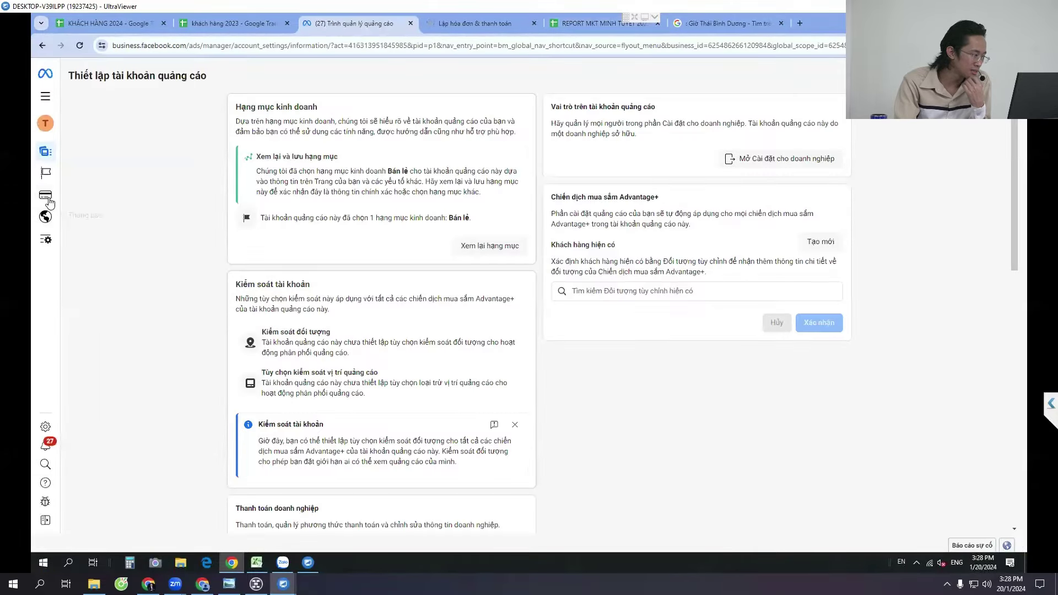
{"action": "left_click", "coordinate": [469, 24]}
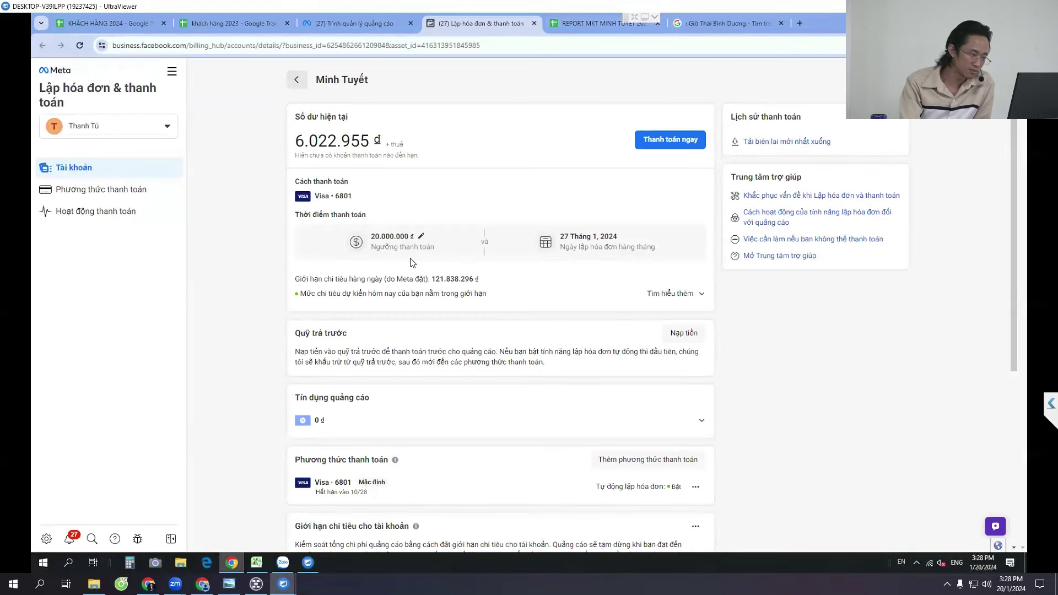
{"action": "scroll", "coordinate": [412, 263], "scroll_direction": "down", "scroll_amount": 5}
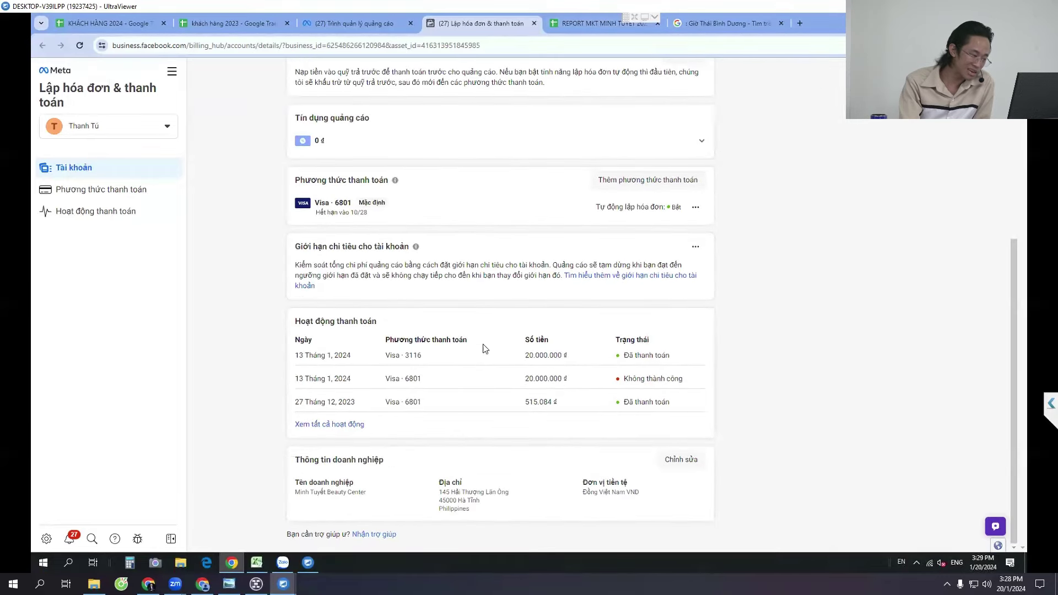
{"action": "left_click", "coordinate": [333, 425]}
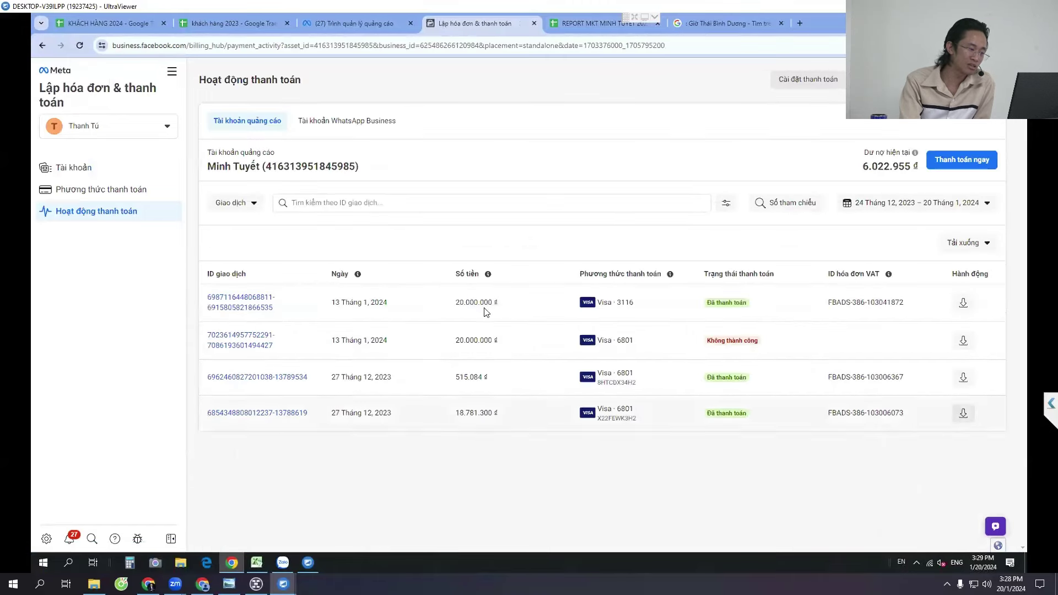
Set the payment activity date range to Trọn đời (lifetime) and update the list
{"action": "left_click", "coordinate": [889, 209]}
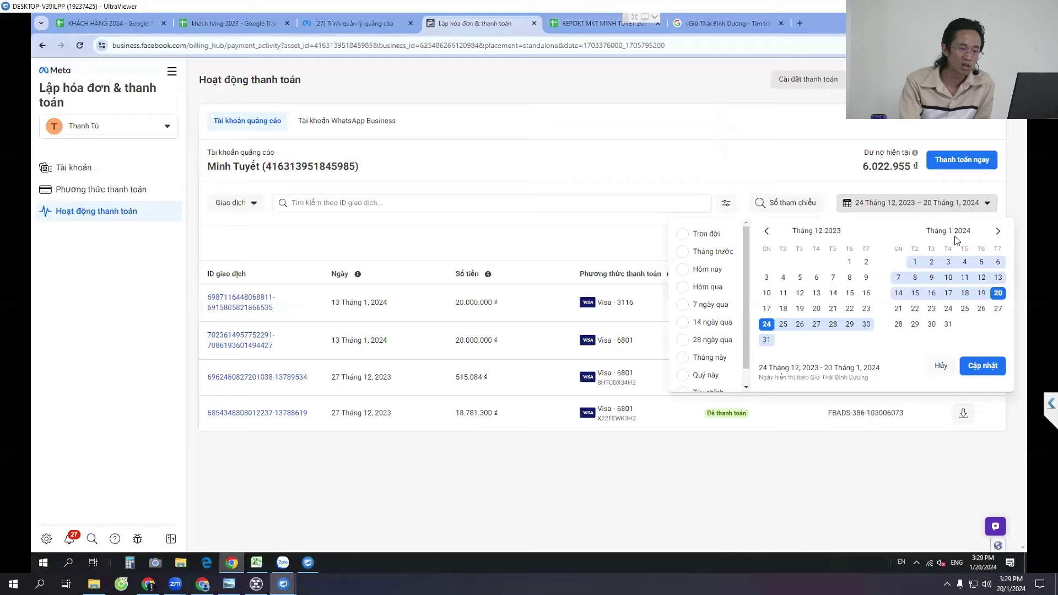
{"action": "left_click", "coordinate": [767, 234]}
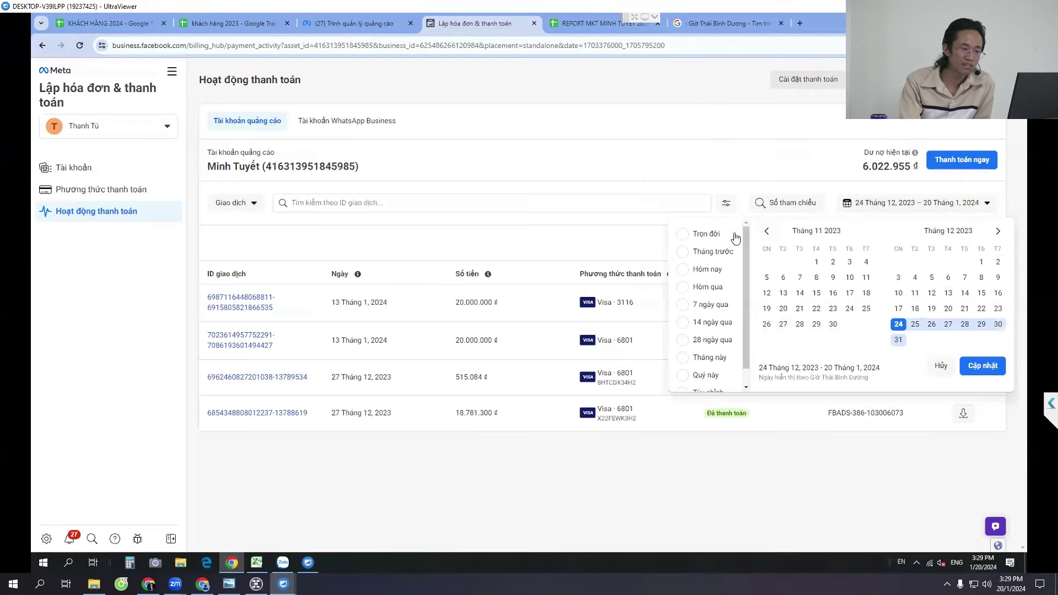
{"action": "left_click", "coordinate": [716, 237]}
{"action": "left_click", "coordinate": [972, 366]}
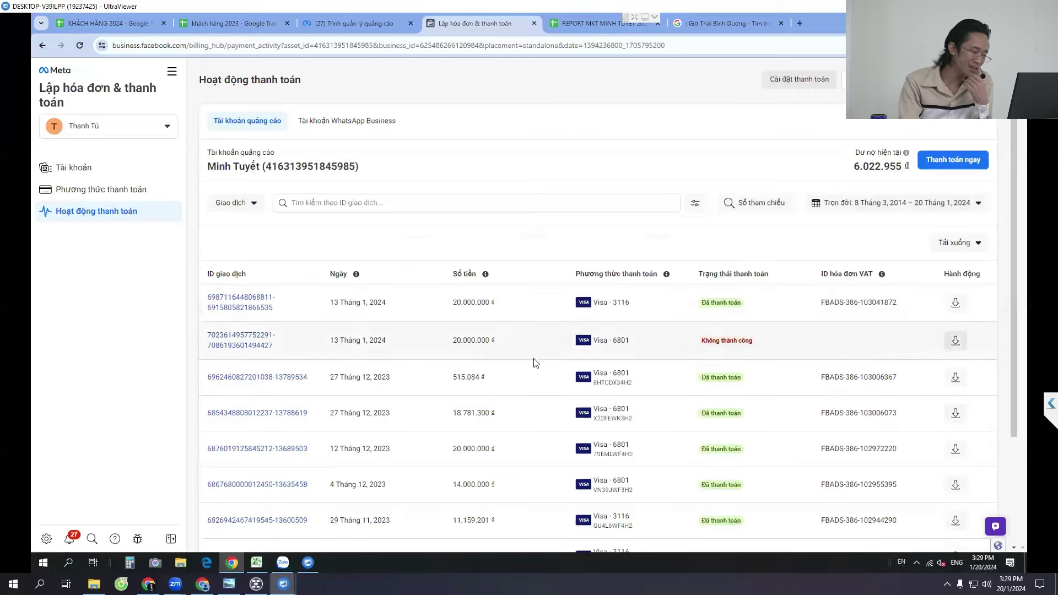
Load older transactions three times and review payment amounts and statuses back to 13 October 2023
{"action": "scroll", "coordinate": [462, 484], "scroll_direction": "down", "scroll_amount": 3}
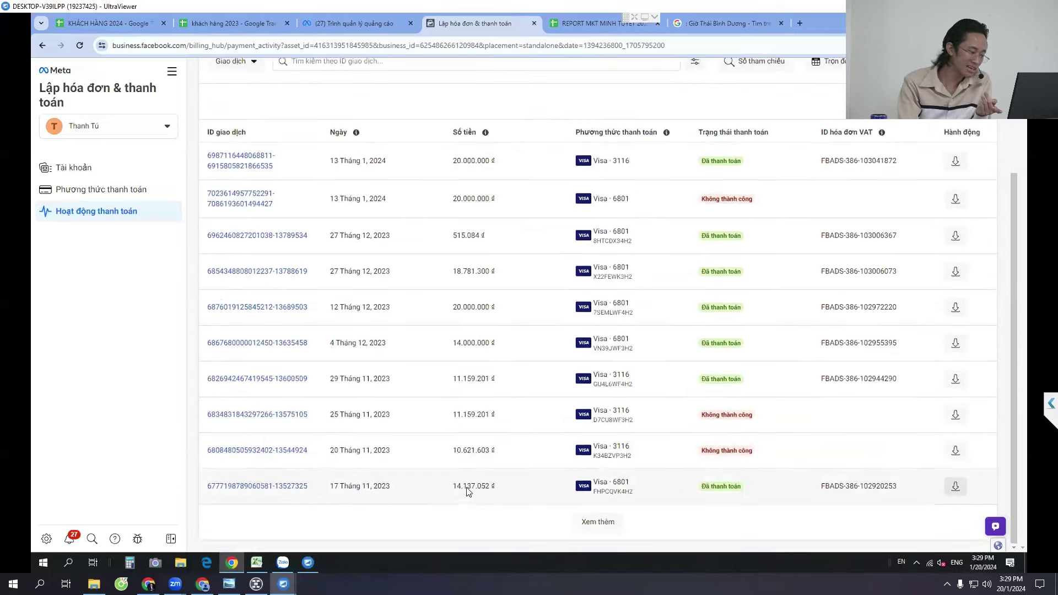
{"action": "left_click", "coordinate": [583, 520]}
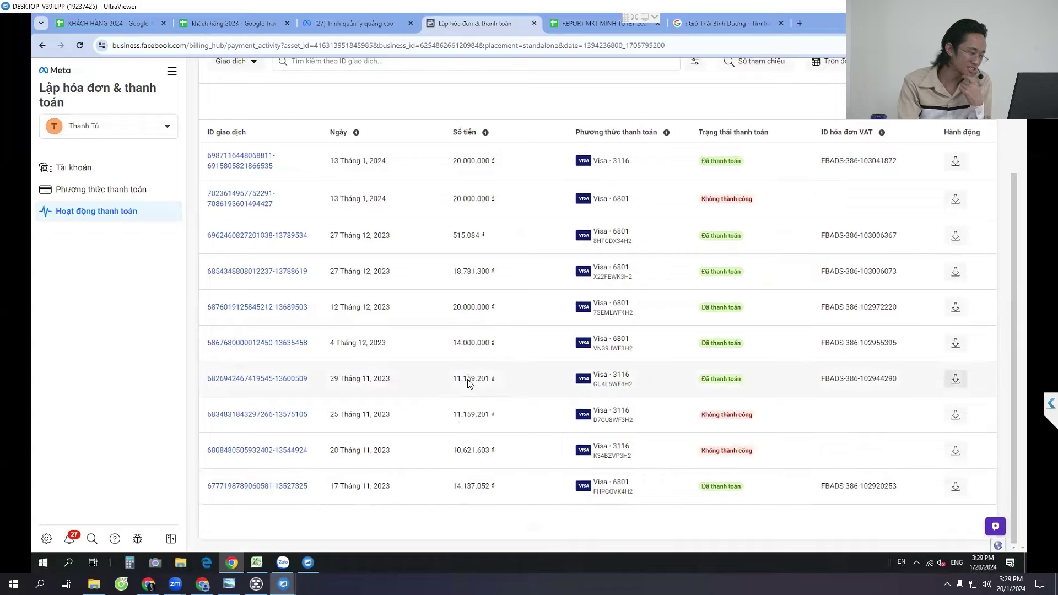
{"action": "scroll", "coordinate": [471, 397], "scroll_direction": "down", "scroll_amount": 5}
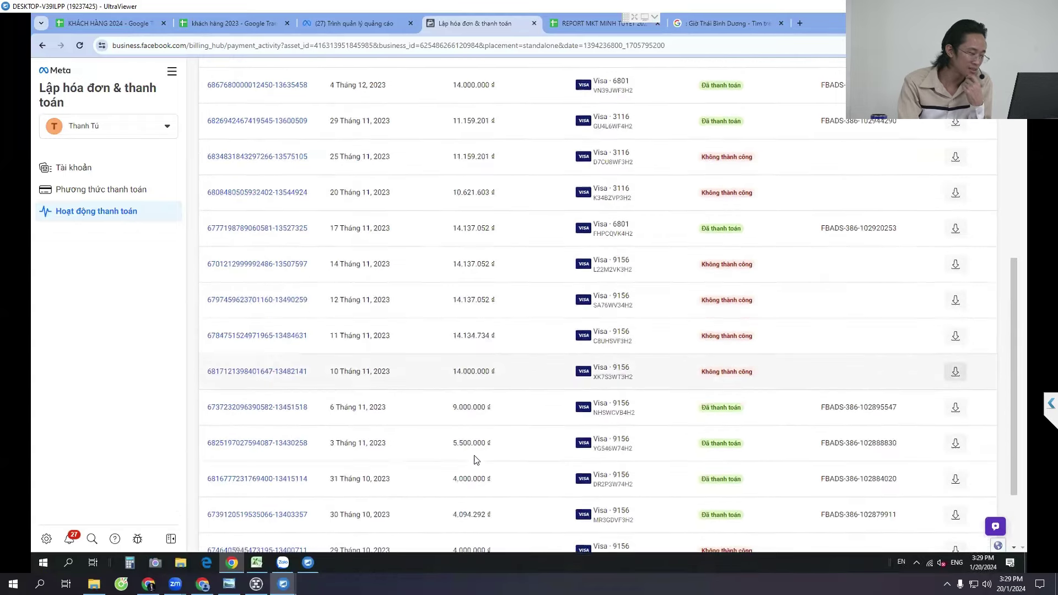
{"action": "scroll", "coordinate": [474, 459], "scroll_direction": "down", "scroll_amount": 2}
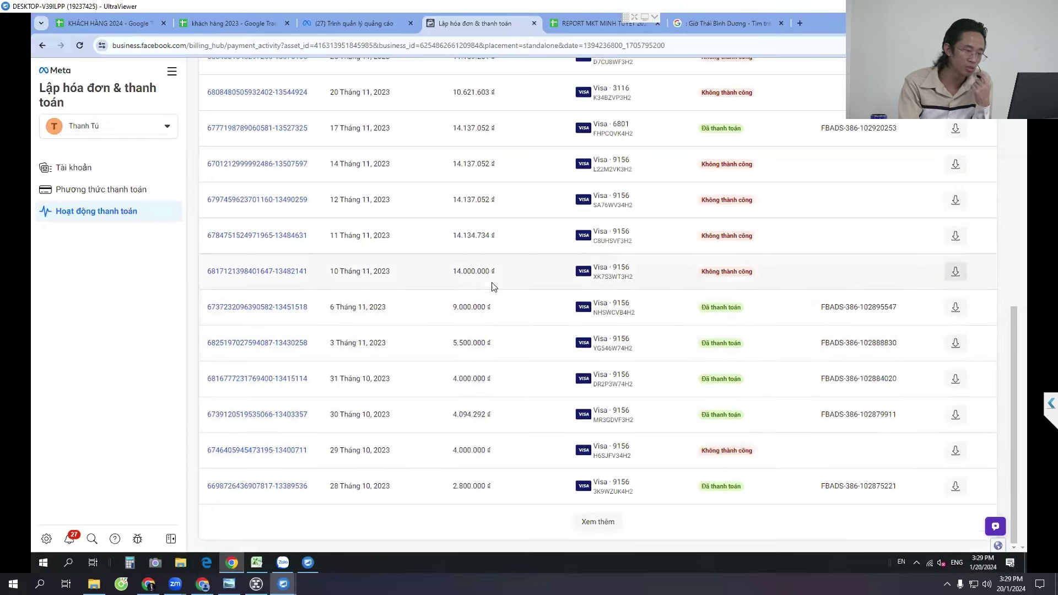
{"action": "left_click", "coordinate": [597, 526]}
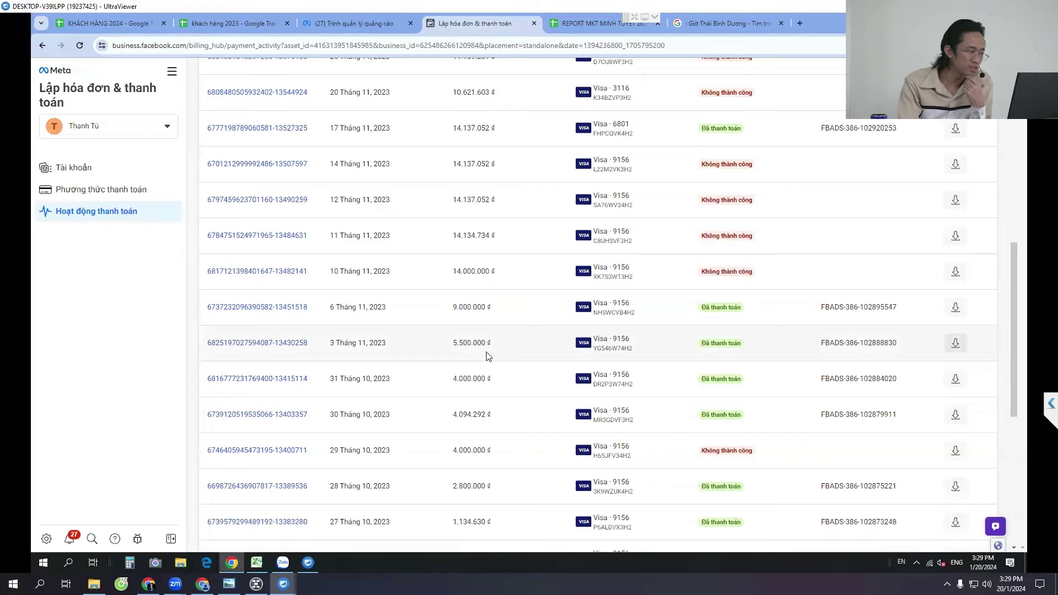
{"action": "scroll", "coordinate": [498, 425], "scroll_direction": "down", "scroll_amount": 4}
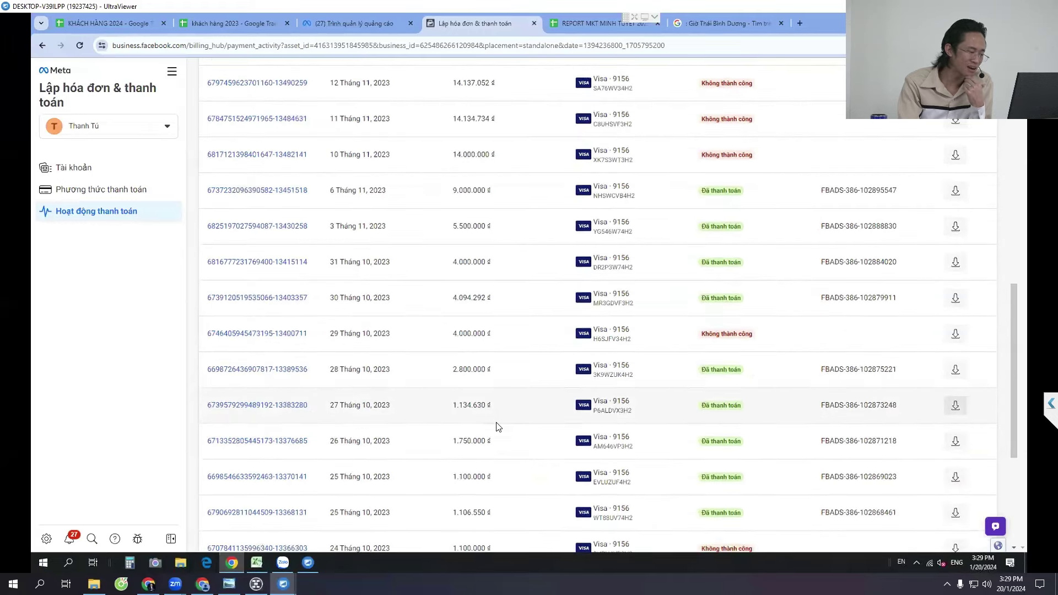
{"action": "scroll", "coordinate": [498, 425], "scroll_direction": "down", "scroll_amount": 2}
{"action": "scroll", "coordinate": [397, 482], "scroll_direction": "down", "scroll_amount": 3}
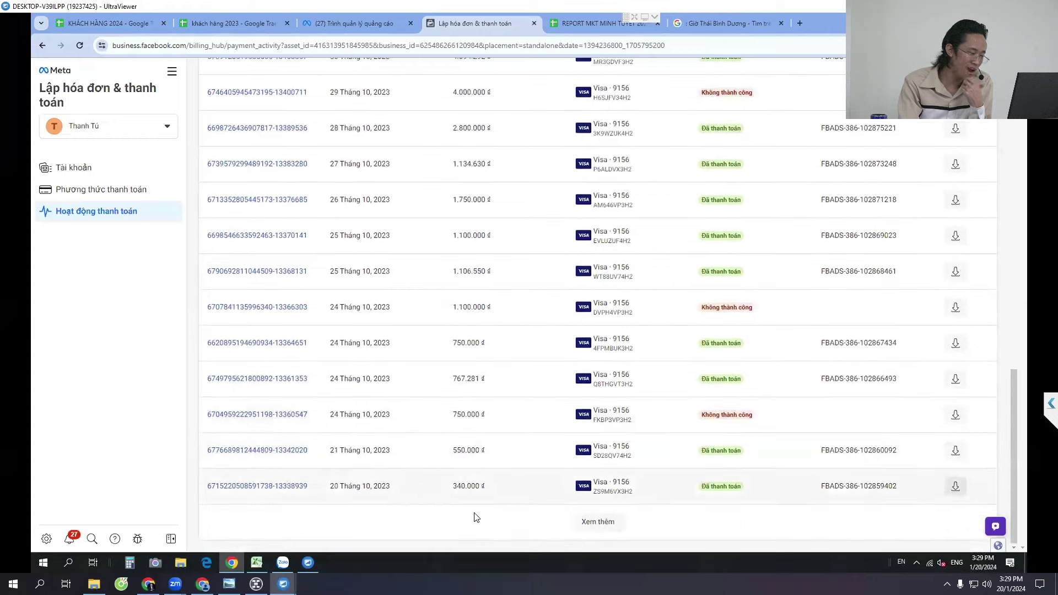
{"action": "left_click", "coordinate": [600, 522]}
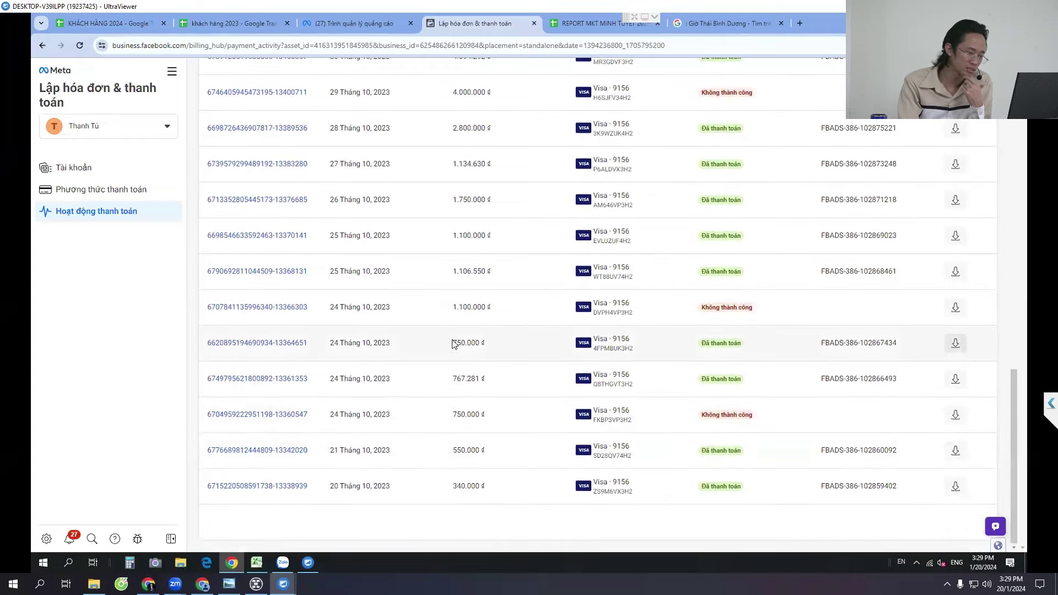
{"action": "scroll", "coordinate": [471, 504], "scroll_direction": "down", "scroll_amount": 6}
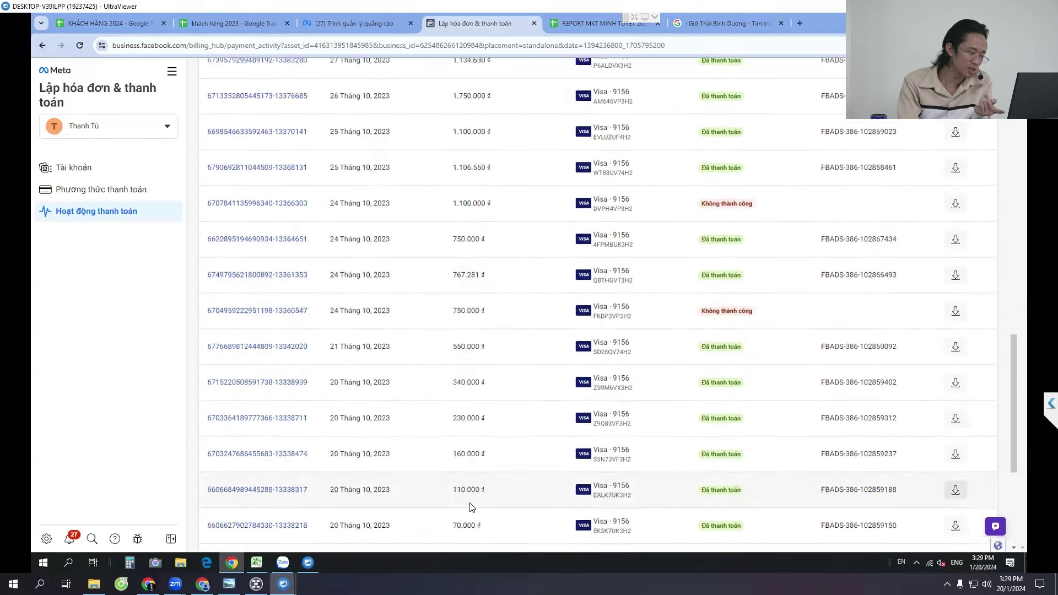
{"action": "scroll", "coordinate": [471, 508], "scroll_direction": "down", "scroll_amount": 2}
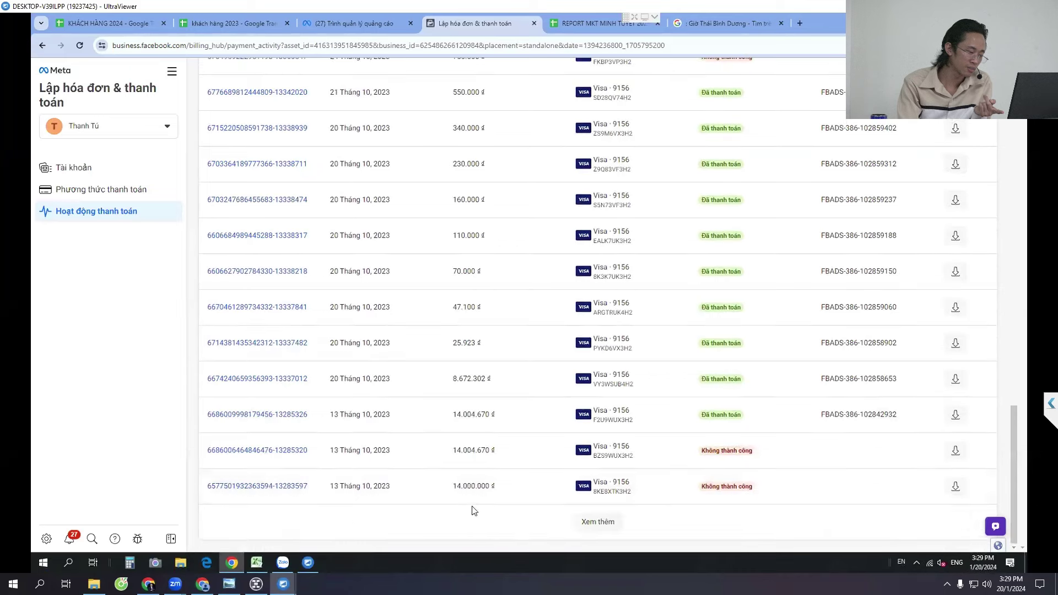
Compare the amounts of the failed 13 October 2023 payments with the charges made on 20 October 2023
{"action": "triple_click", "coordinate": [507, 500]}
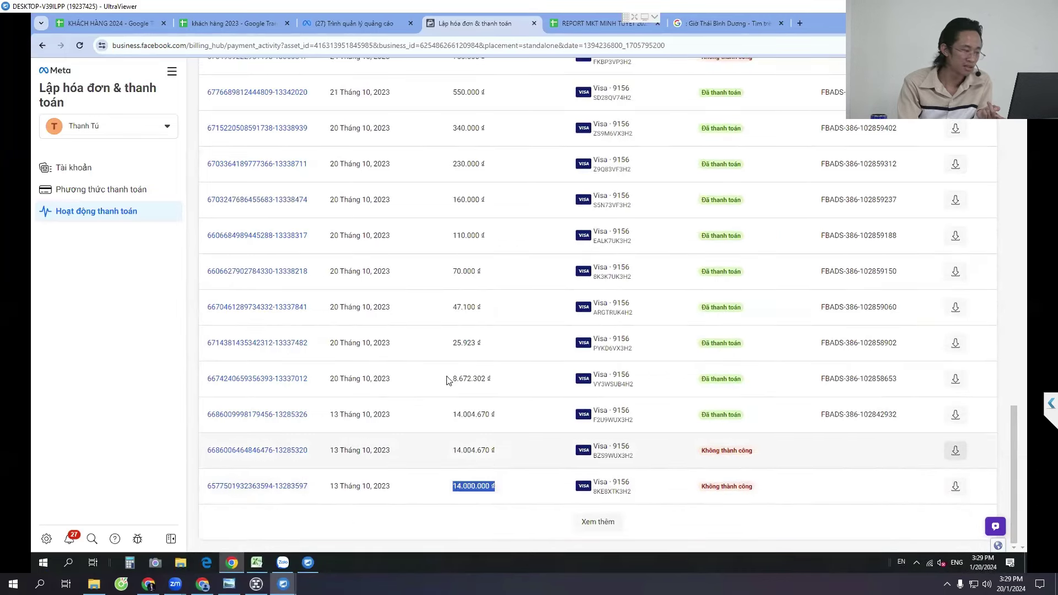
{"action": "left_click_drag", "start_coordinate": [450, 343], "coordinate": [509, 345]}
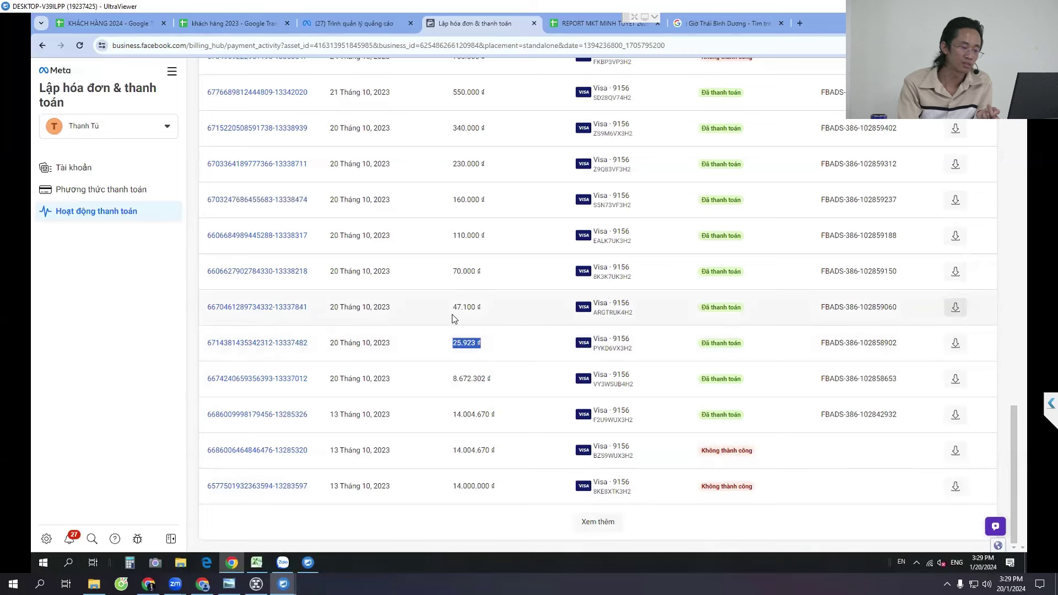
{"action": "left_click_drag", "start_coordinate": [451, 450], "coordinate": [503, 451]}
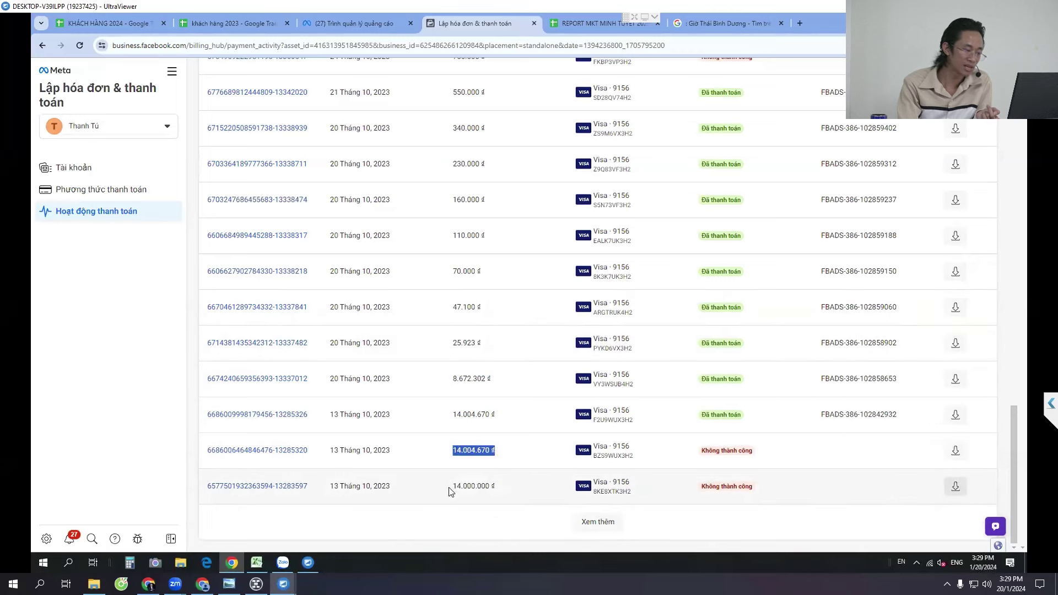
{"action": "left_click_drag", "start_coordinate": [451, 486], "coordinate": [503, 488]}
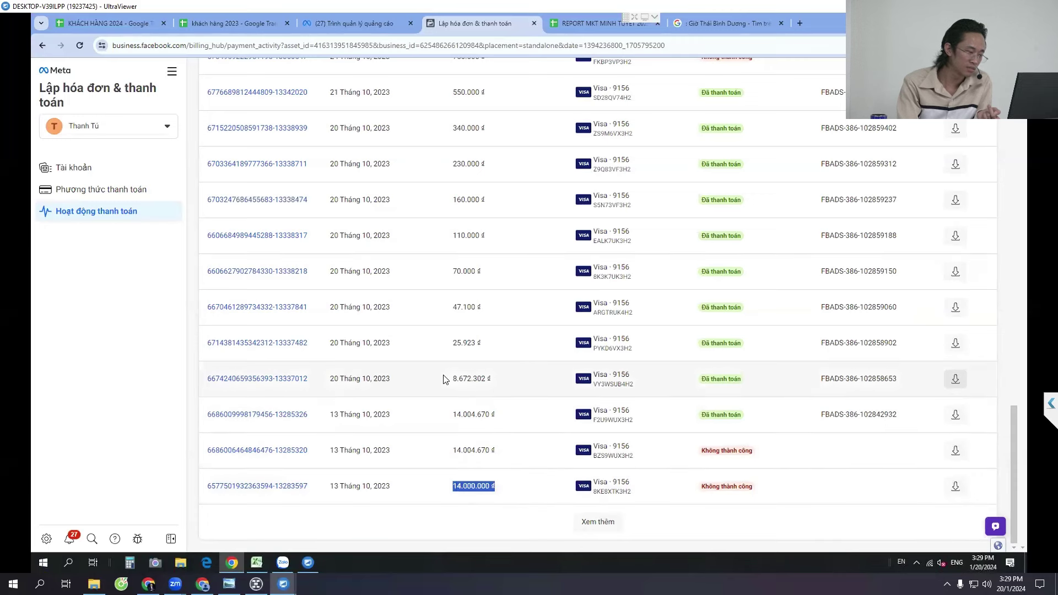
{"action": "left_click_drag", "start_coordinate": [449, 379], "coordinate": [496, 381]}
{"action": "left_click_drag", "start_coordinate": [452, 344], "coordinate": [498, 310]}
Examine the amounts of the failed 10 November 2023 and 13 January 2024 payments and the smaller 27 December 2023 charge
{"action": "scroll", "coordinate": [479, 231], "scroll_direction": "up", "scroll_amount": 3}
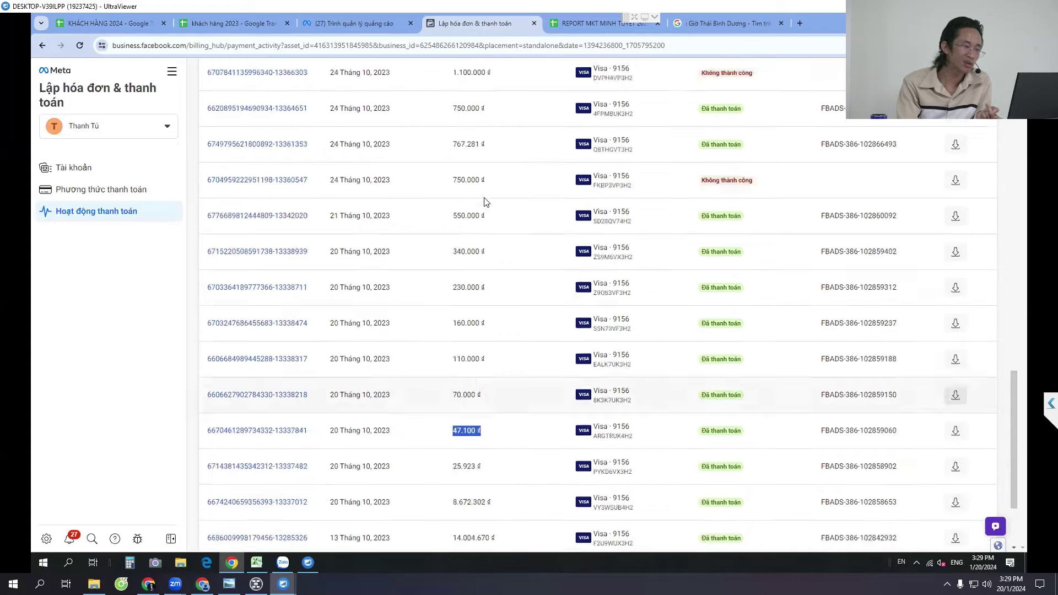
{"action": "scroll", "coordinate": [484, 202], "scroll_direction": "up", "scroll_amount": 10}
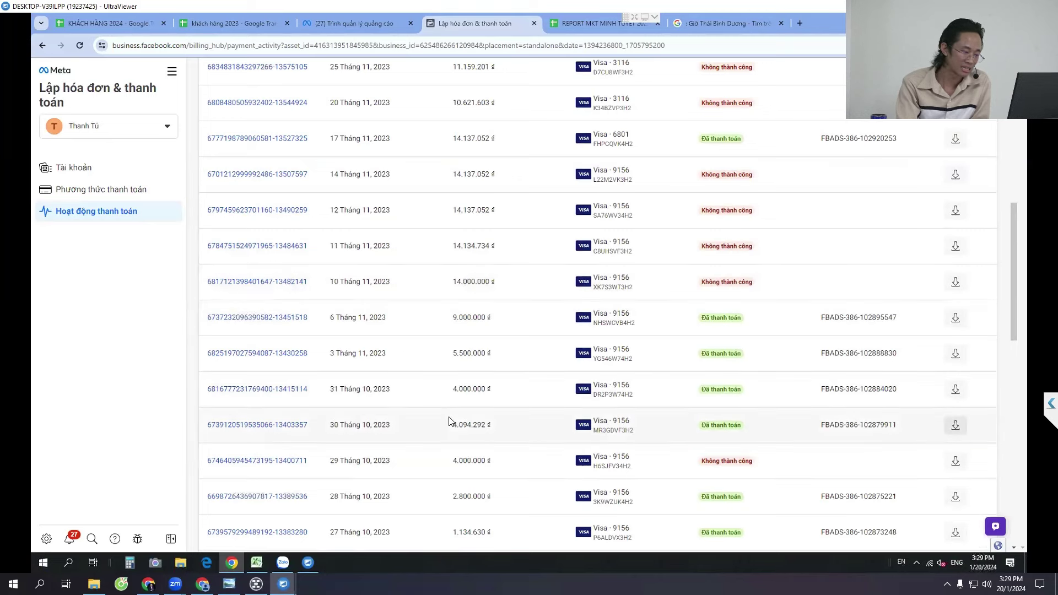
{"action": "left_click_drag", "start_coordinate": [453, 282], "coordinate": [503, 275]}
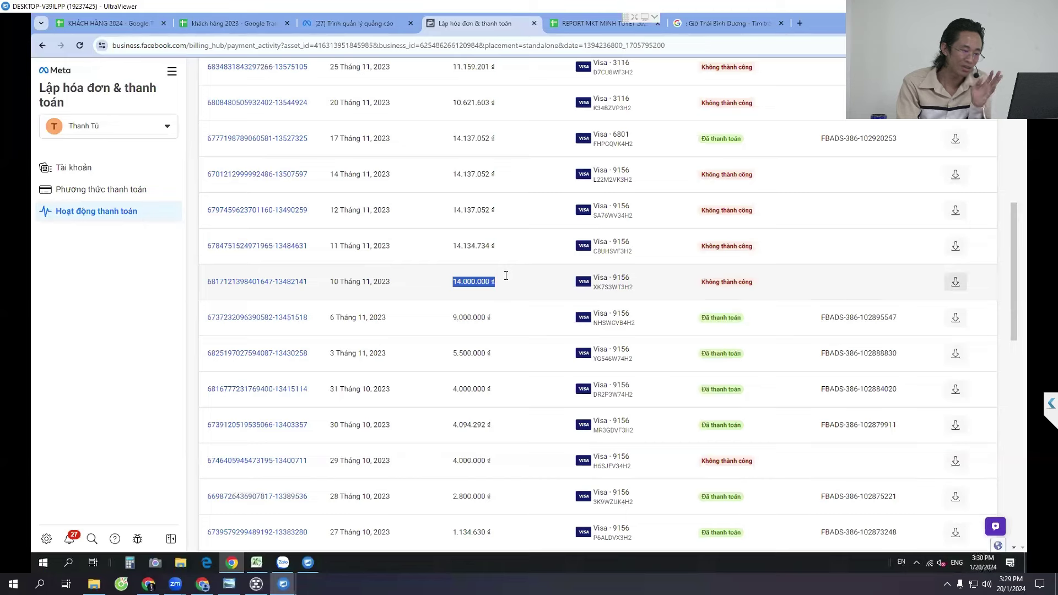
{"action": "scroll", "coordinate": [490, 251], "scroll_direction": "up", "scroll_amount": 8}
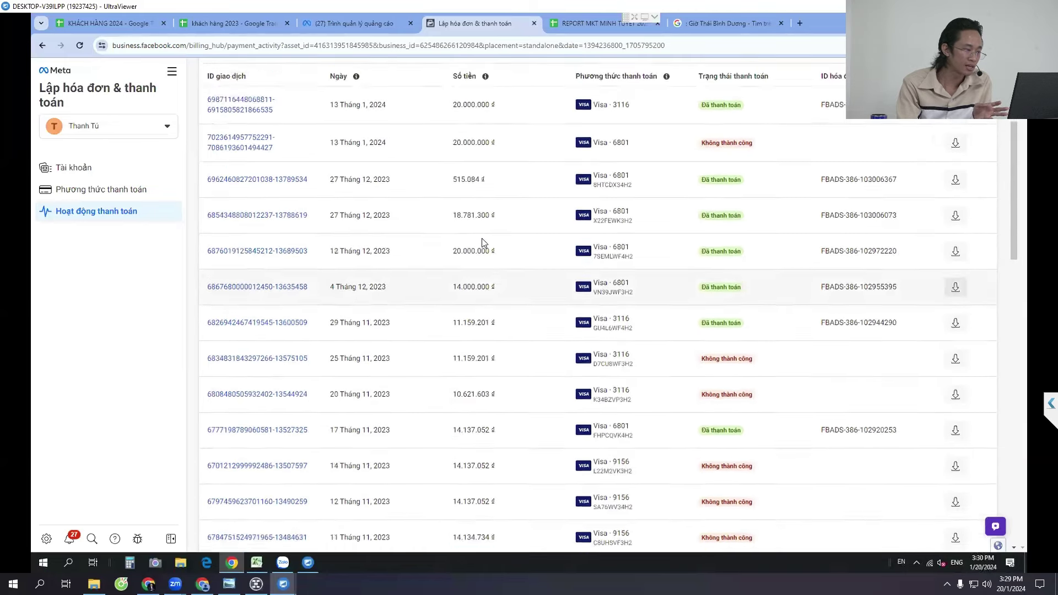
{"action": "left_click_drag", "start_coordinate": [452, 319], "coordinate": [501, 319]}
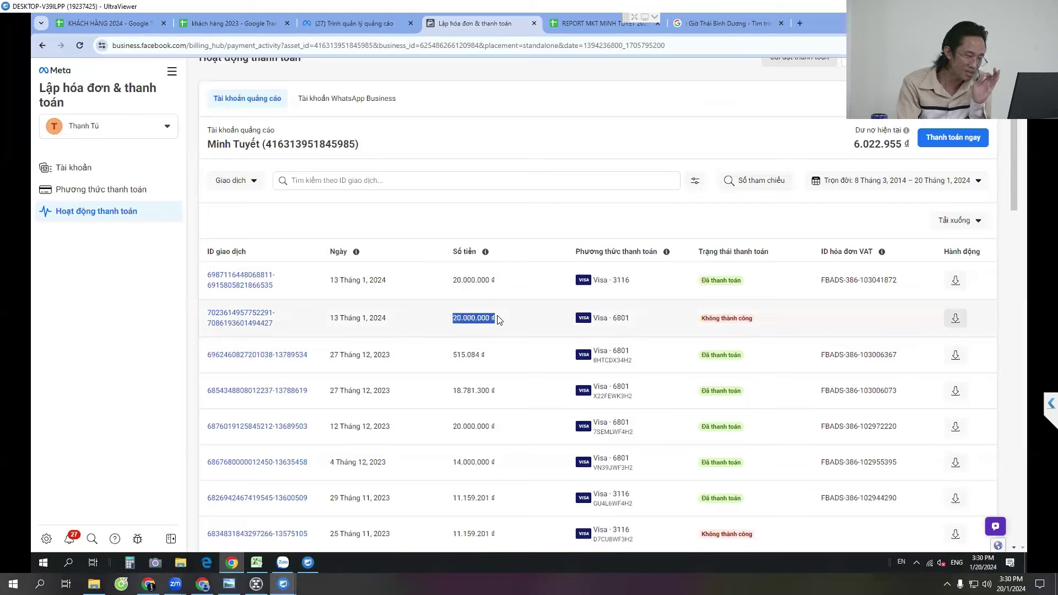
{"action": "triple_click", "coordinate": [490, 362]}
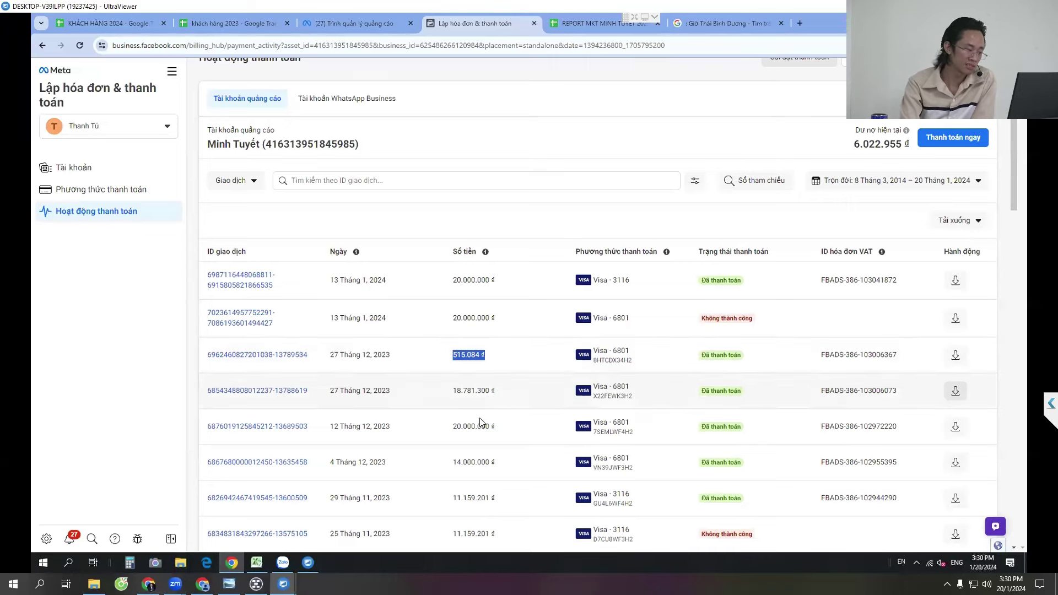
Re-examine the oldest loaded 13 October 2023 payment amount against the second-smallest 20 October 2023 charge
{"action": "scroll", "coordinate": [481, 418], "scroll_direction": "down", "scroll_amount": 5}
{"action": "scroll", "coordinate": [480, 418], "scroll_direction": "down", "scroll_amount": 10}
{"action": "left_click_drag", "start_coordinate": [449, 484], "coordinate": [504, 492]}
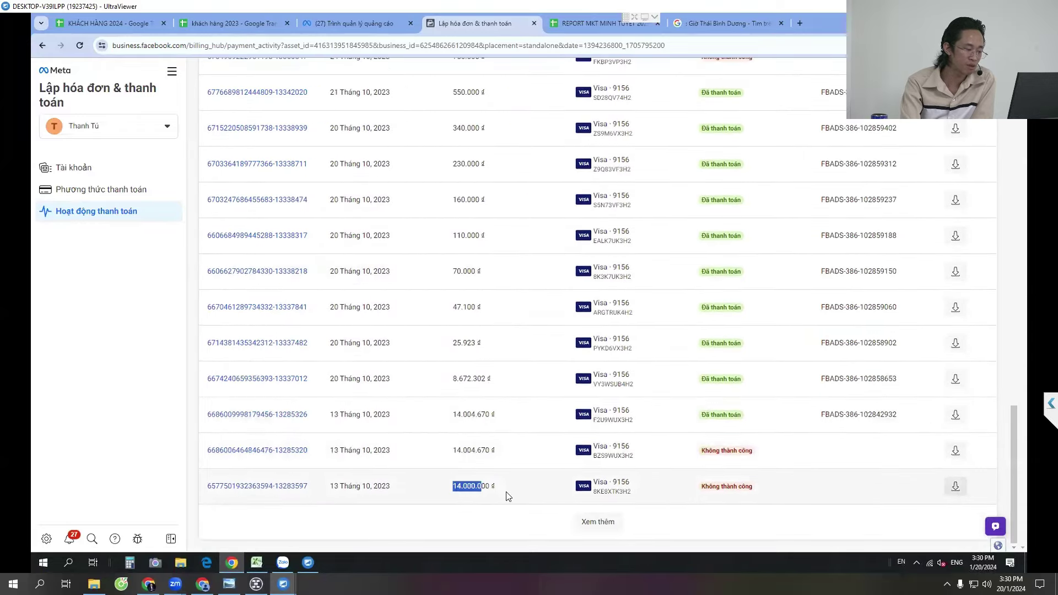
{"action": "left_click_drag", "start_coordinate": [451, 306], "coordinate": [498, 315]}
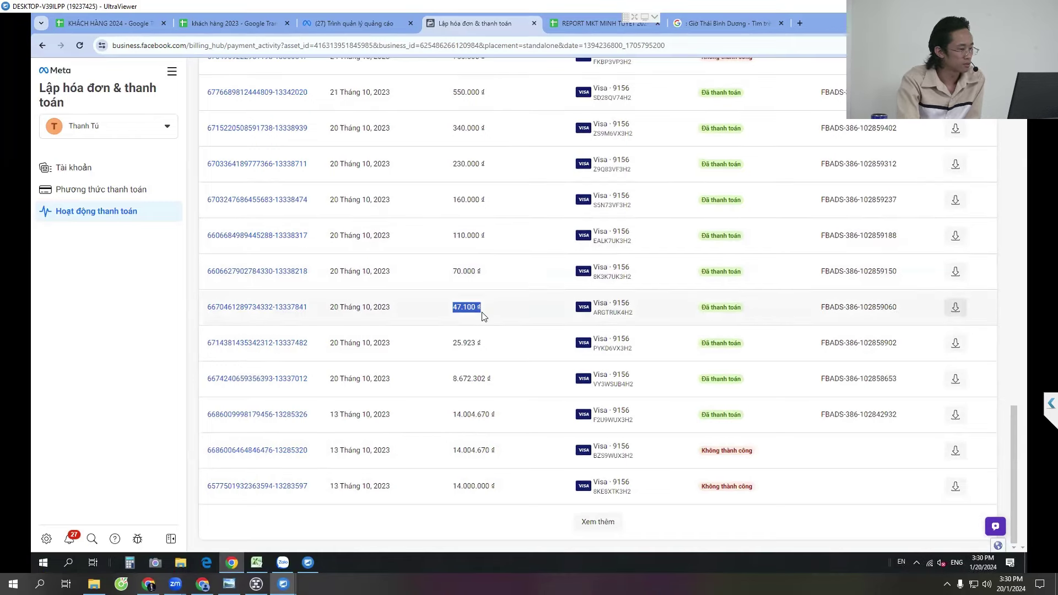
{"action": "scroll", "coordinate": [406, 291], "scroll_direction": "up", "scroll_amount": 5}
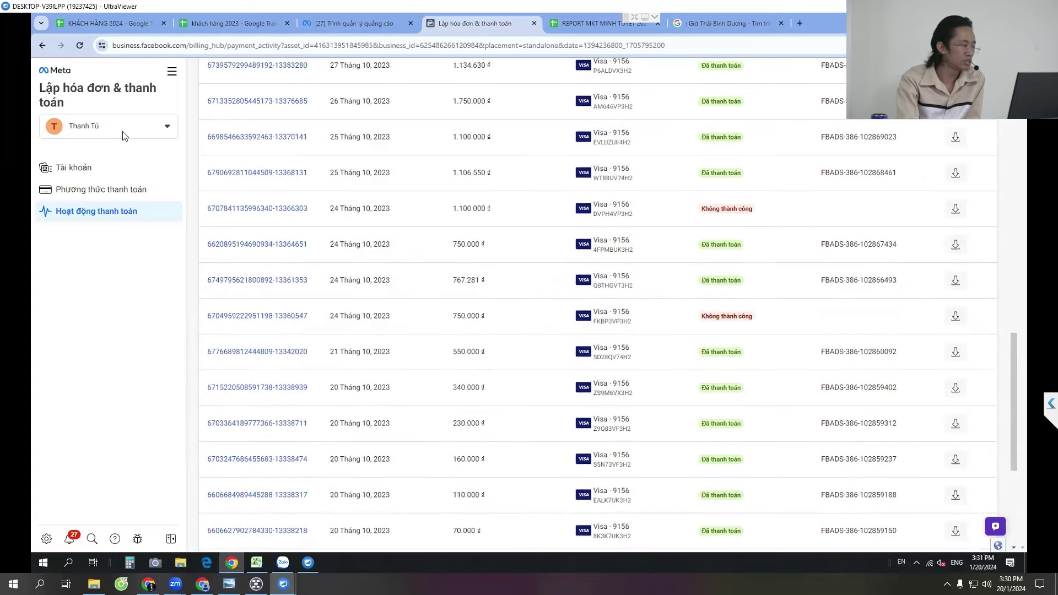
{"action": "left_click", "coordinate": [123, 136]}
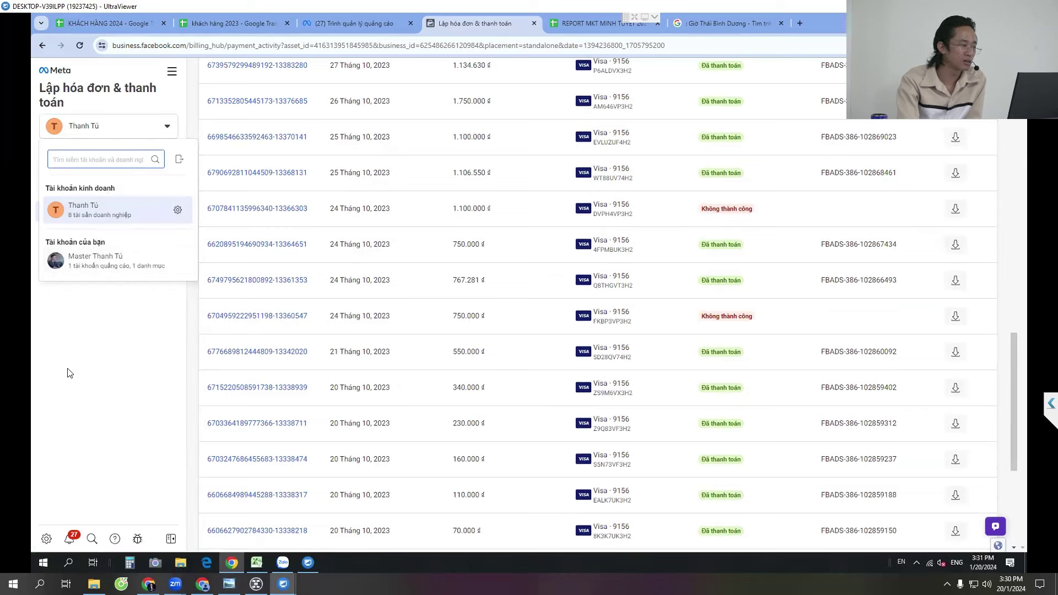
{"action": "left_click", "coordinate": [77, 354]}
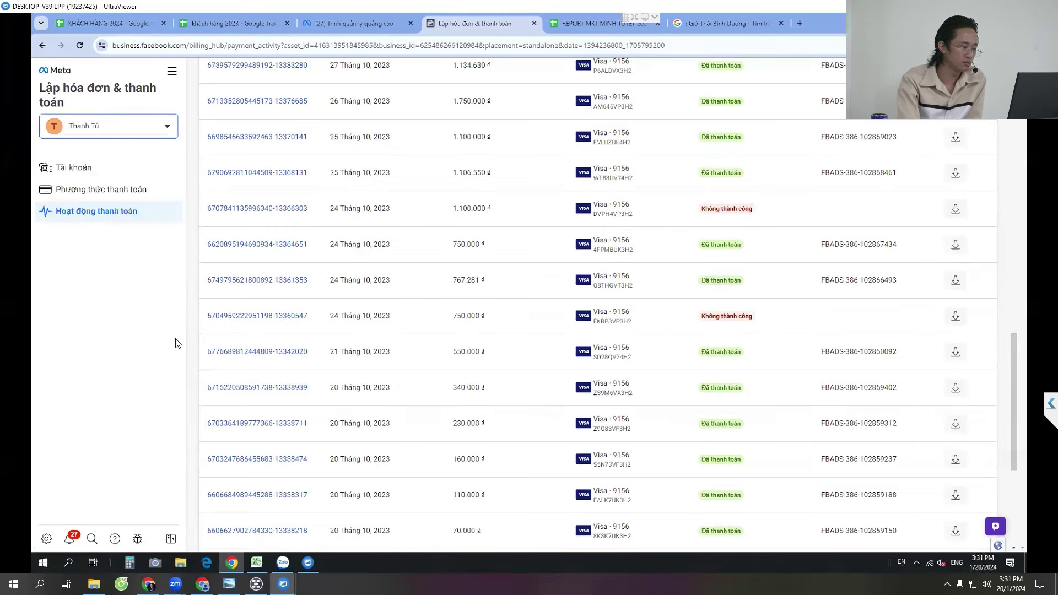
{"action": "scroll", "coordinate": [669, 320], "scroll_direction": "up", "scroll_amount": 10}
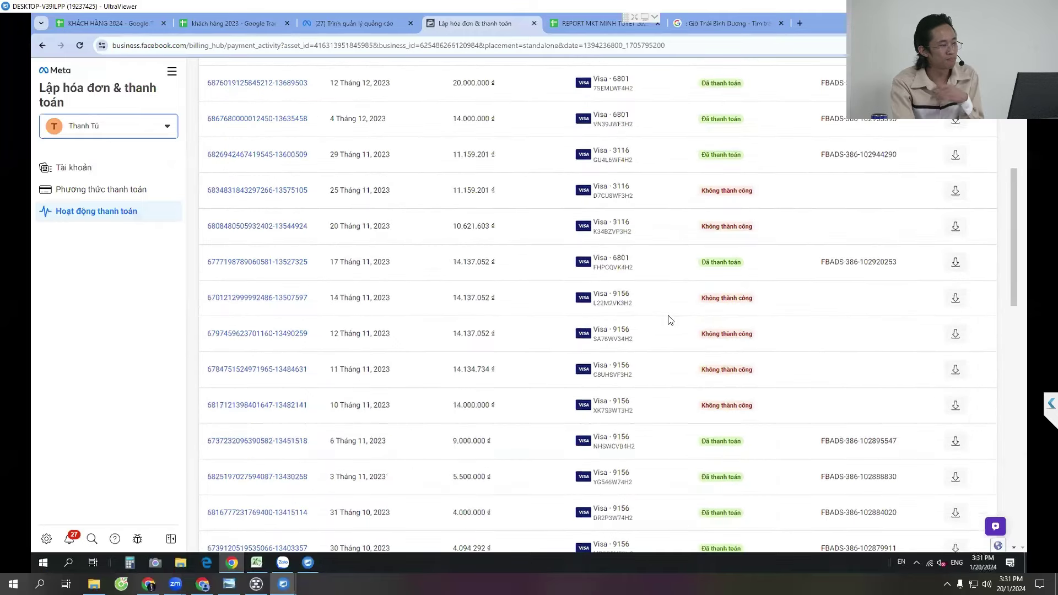
{"action": "scroll", "coordinate": [669, 320], "scroll_direction": "up", "scroll_amount": 5}
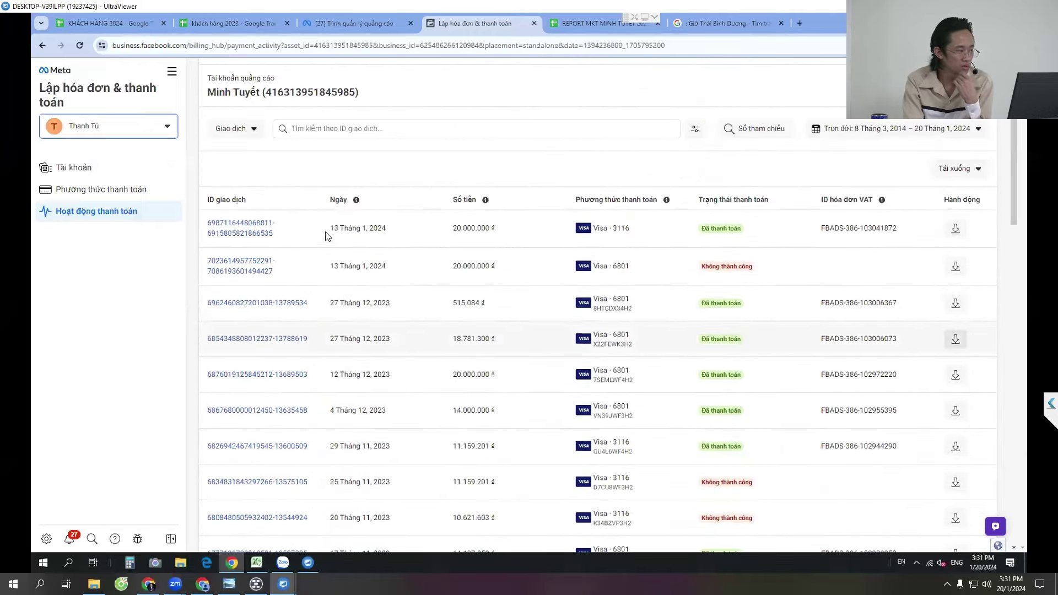
Open the business's support home from the ad account settings page and review its accounts, pages and other restricted accounts
{"action": "left_click", "coordinate": [352, 23]}
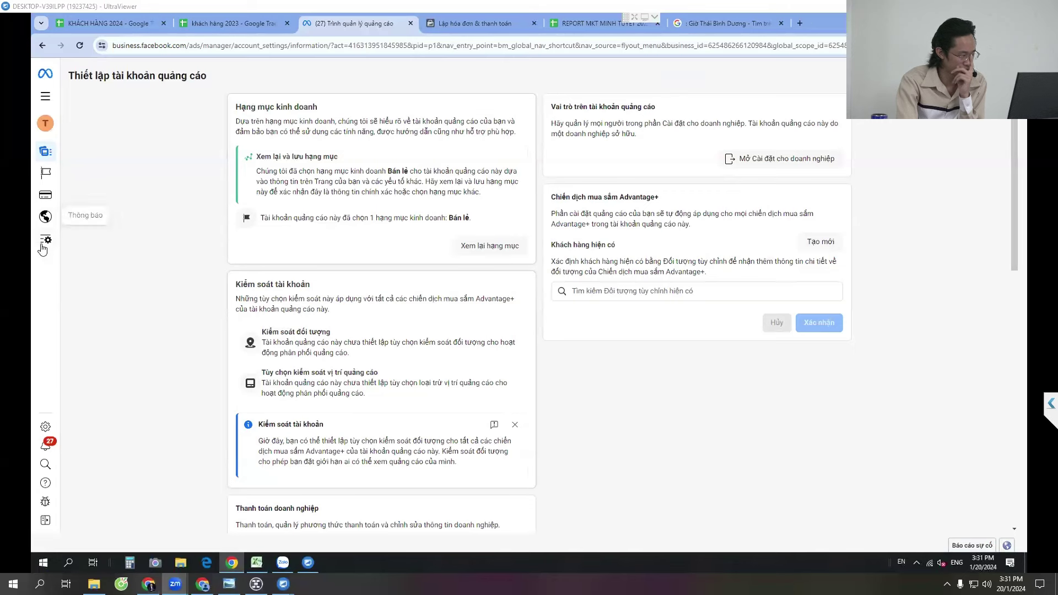
{"action": "mouse_move", "coordinate": [45, 249]}
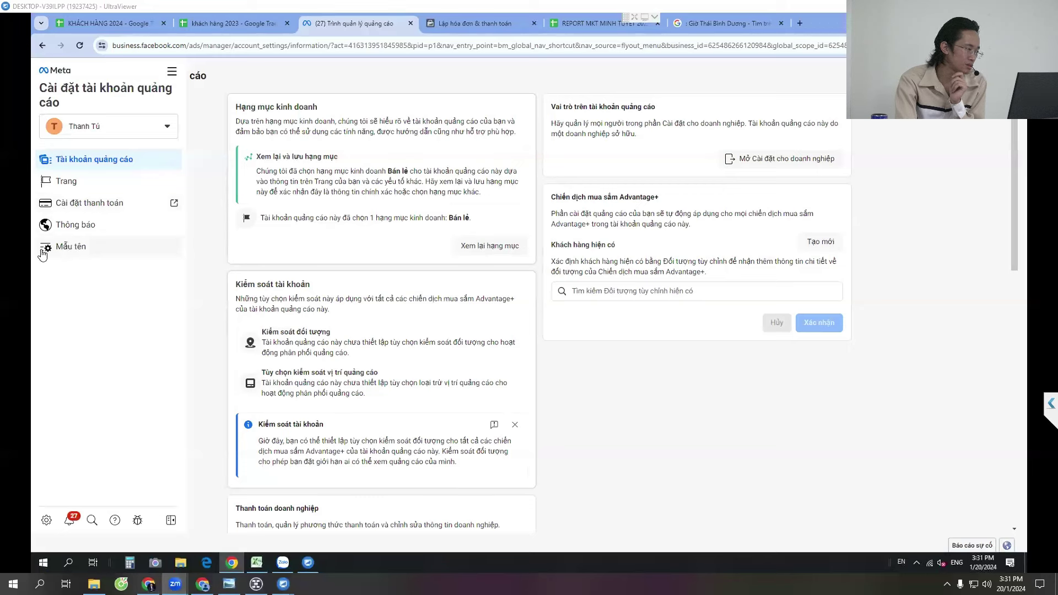
{"action": "left_click", "coordinate": [171, 75]}
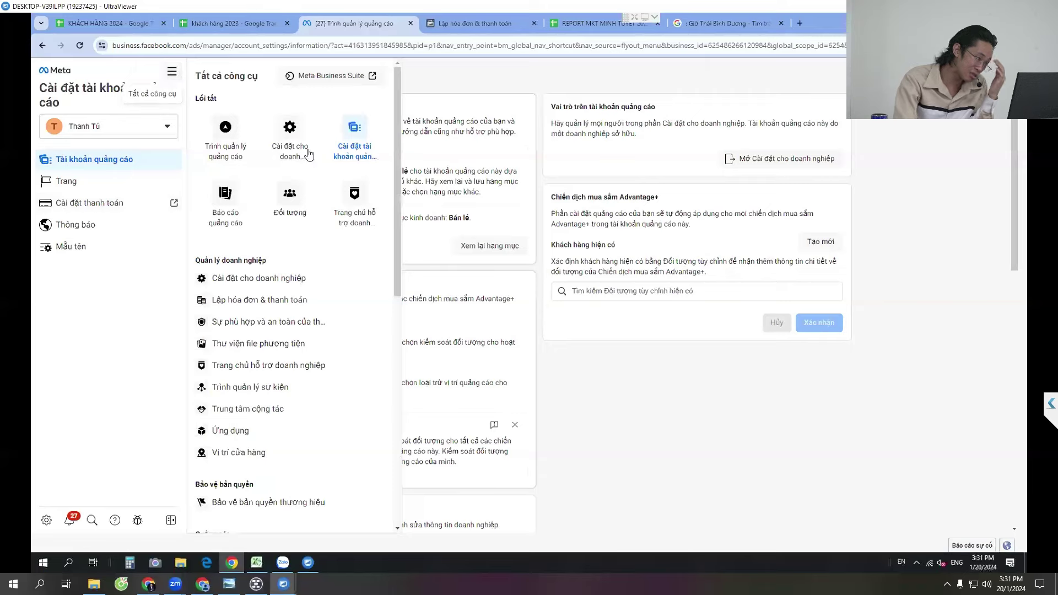
{"action": "left_click", "coordinate": [359, 212]}
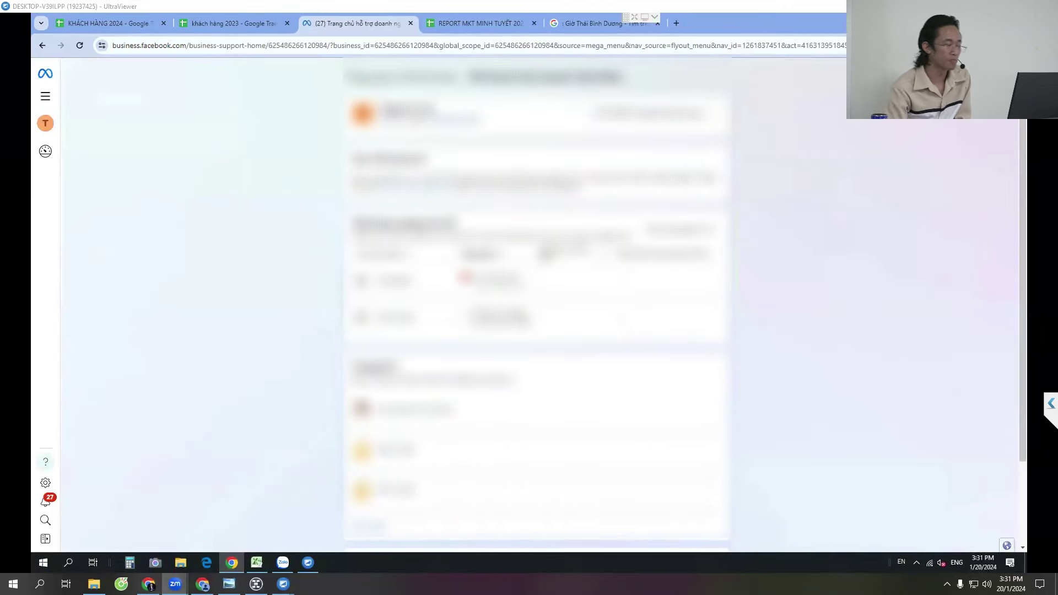
{"action": "scroll", "coordinate": [453, 439], "scroll_direction": "down", "scroll_amount": 1}
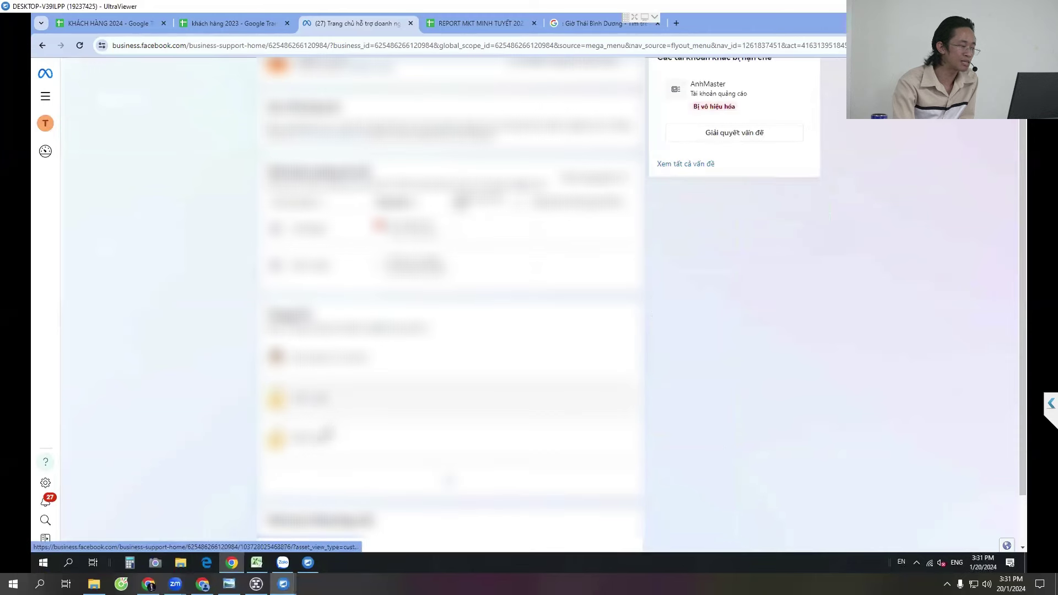
{"action": "scroll", "coordinate": [453, 439], "scroll_direction": "down", "scroll_amount": 1}
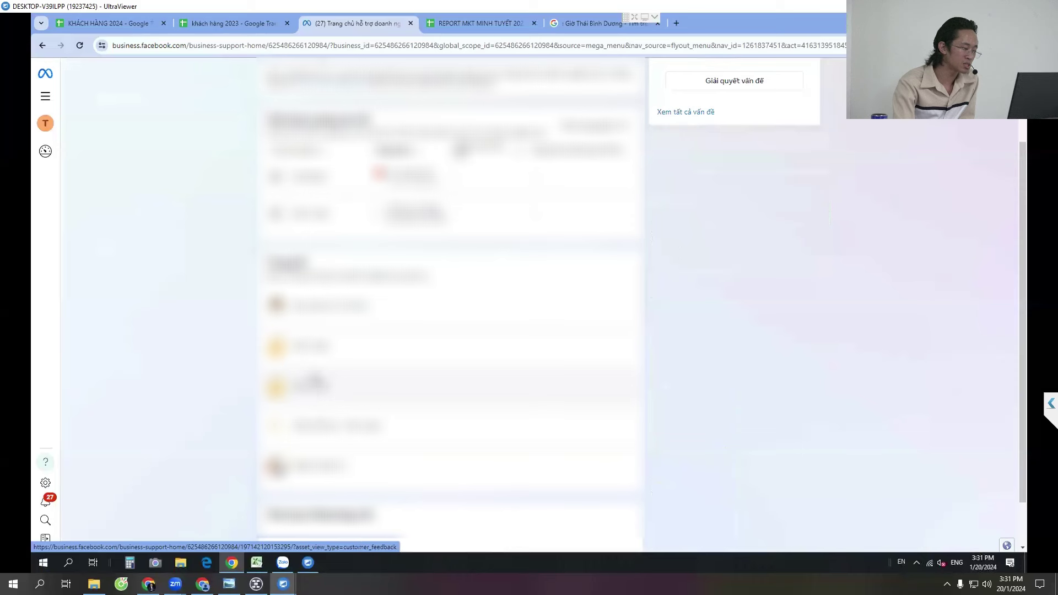
{"action": "scroll", "coordinate": [316, 388], "scroll_direction": "down", "scroll_amount": 1}
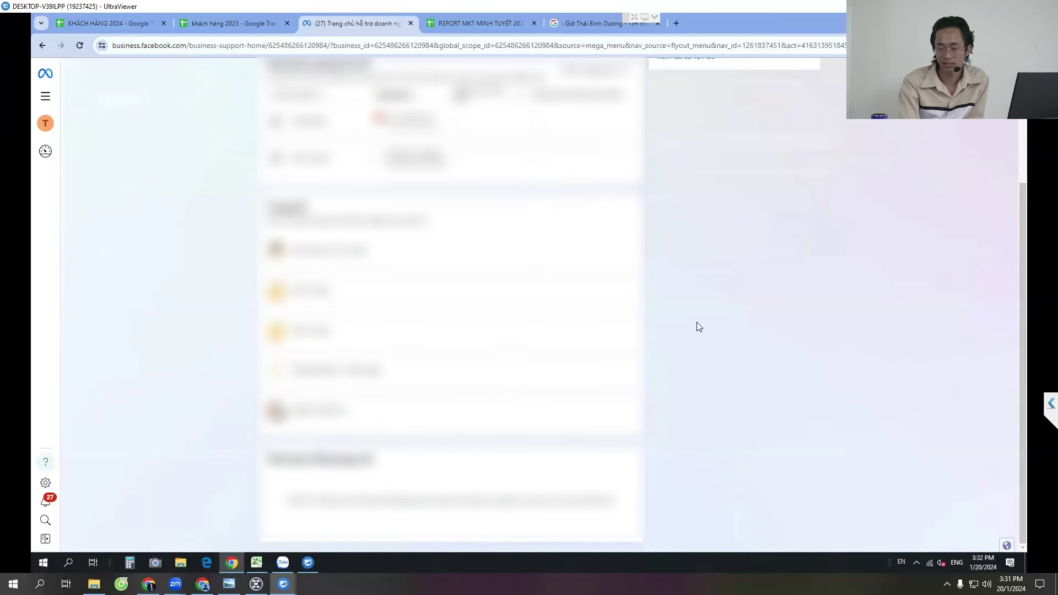
{"action": "scroll", "coordinate": [346, 404], "scroll_direction": "up", "scroll_amount": 3}
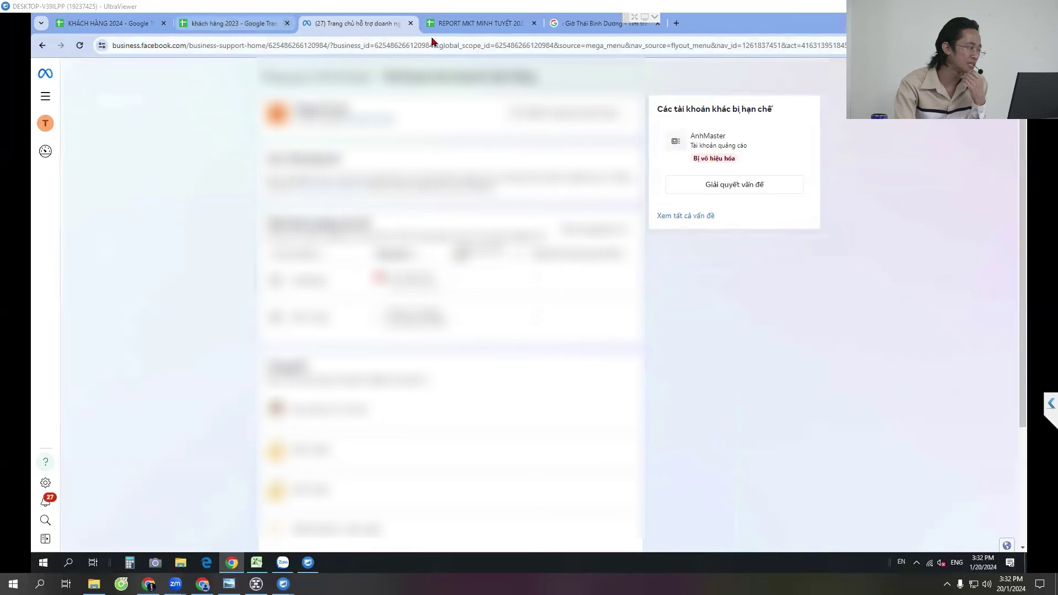
Open the campaign list in Ads Manager and switch to the AnhMaster ad account
{"action": "left_click", "coordinate": [46, 96]}
{"action": "left_click", "coordinate": [104, 151]}
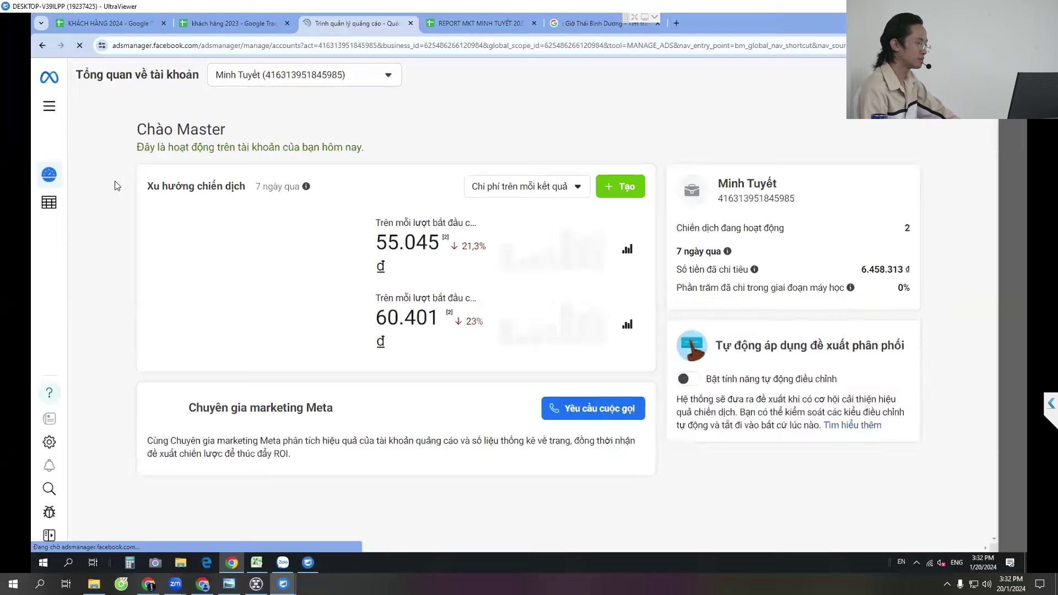
{"action": "left_click", "coordinate": [49, 205]}
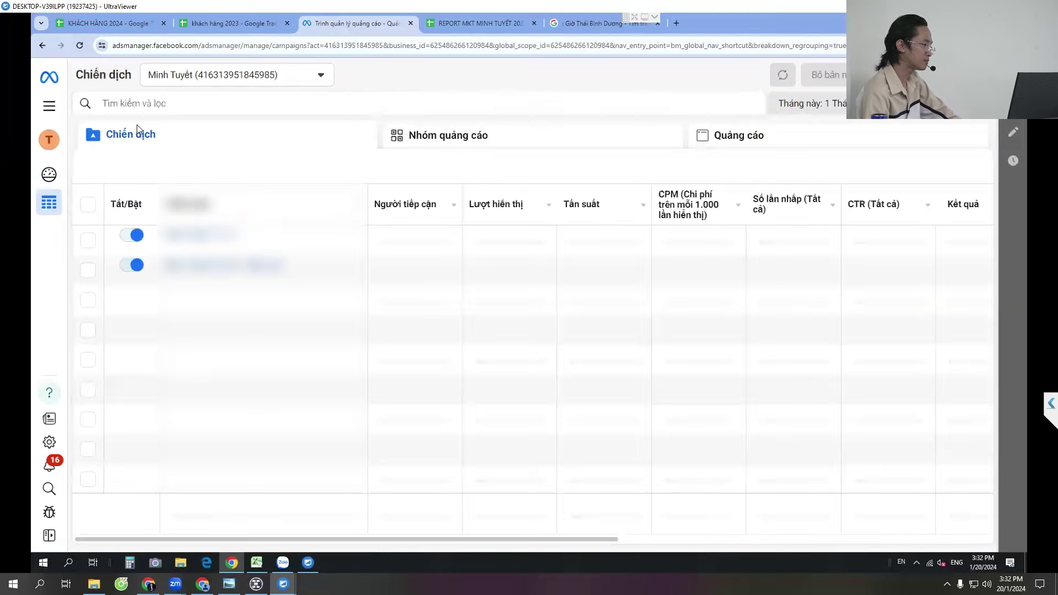
{"action": "left_click", "coordinate": [219, 80]}
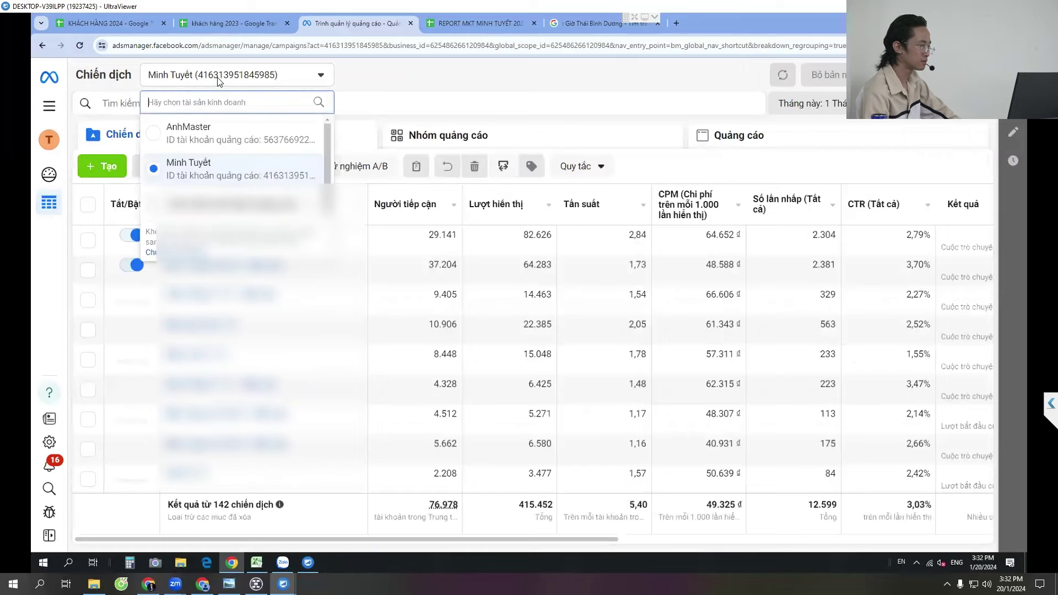
{"action": "left_click", "coordinate": [213, 136]}
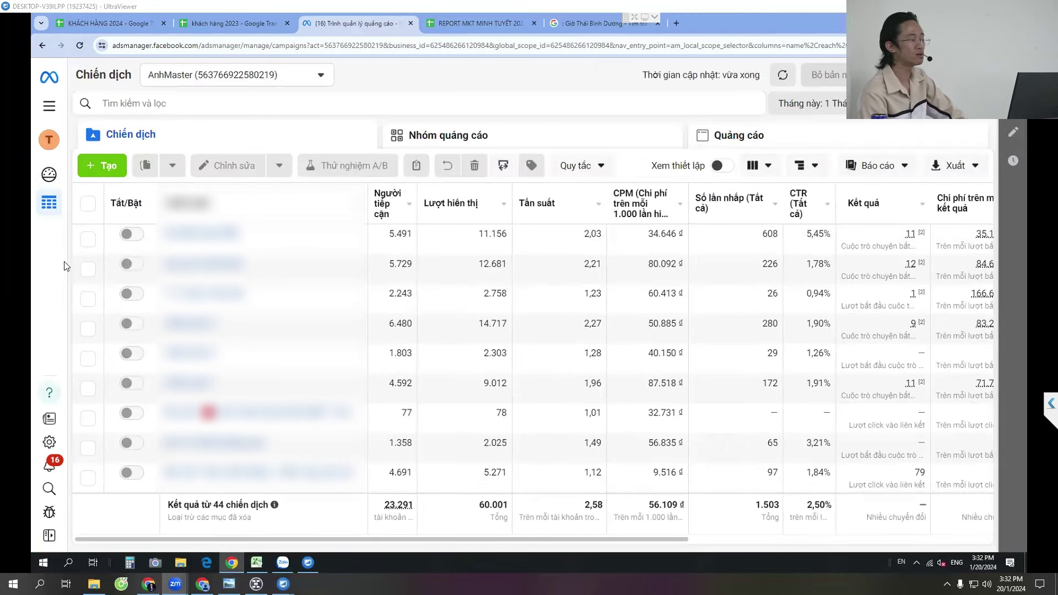
Open the payment settings of the AnhMaster ad account from its ad account settings
{"action": "left_click", "coordinate": [49, 108]}
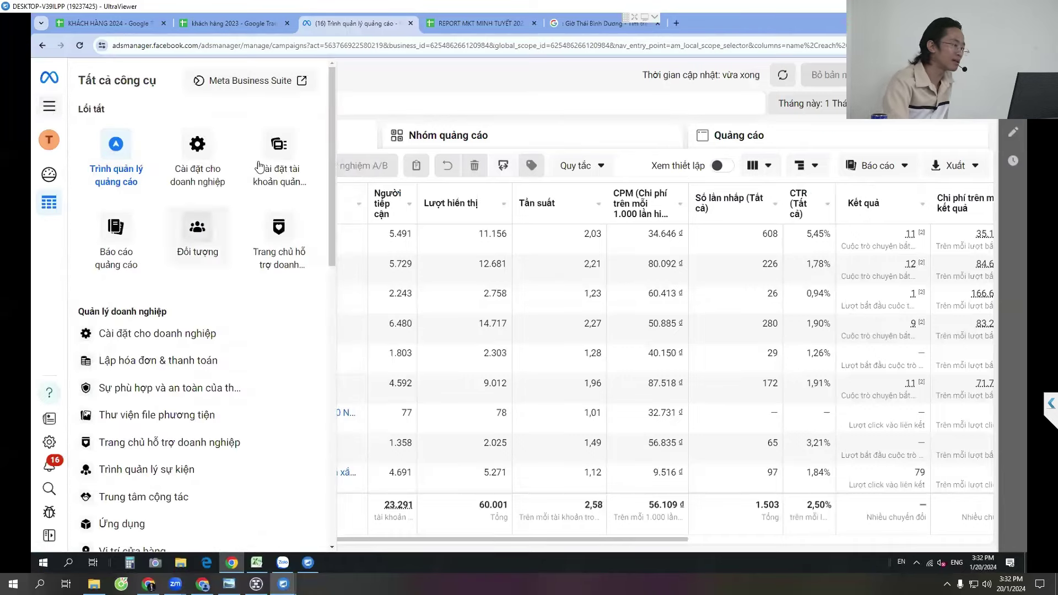
{"action": "left_click", "coordinate": [277, 148]}
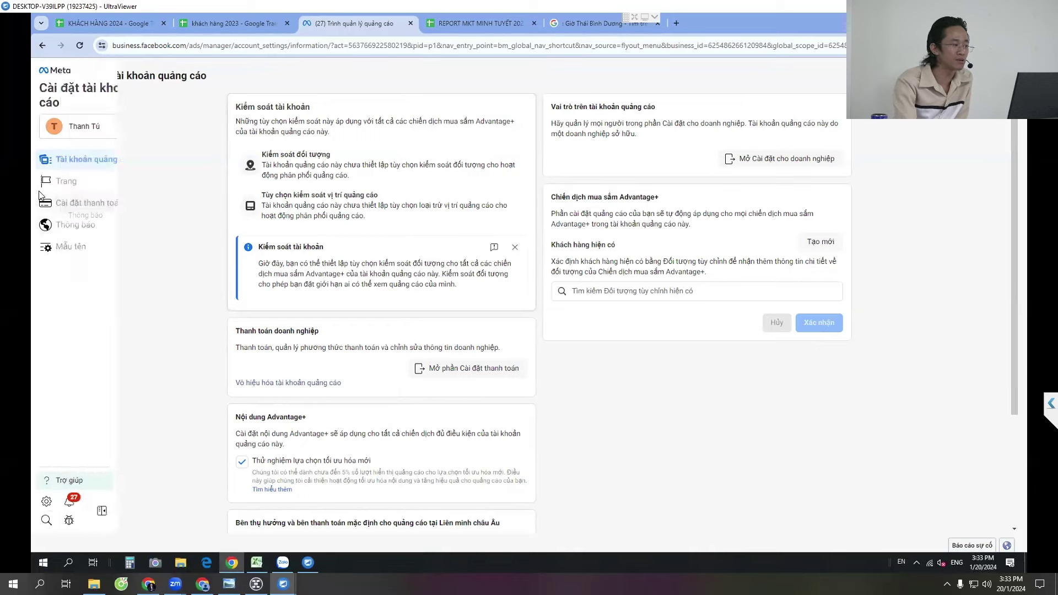
{"action": "left_click", "coordinate": [83, 201]}
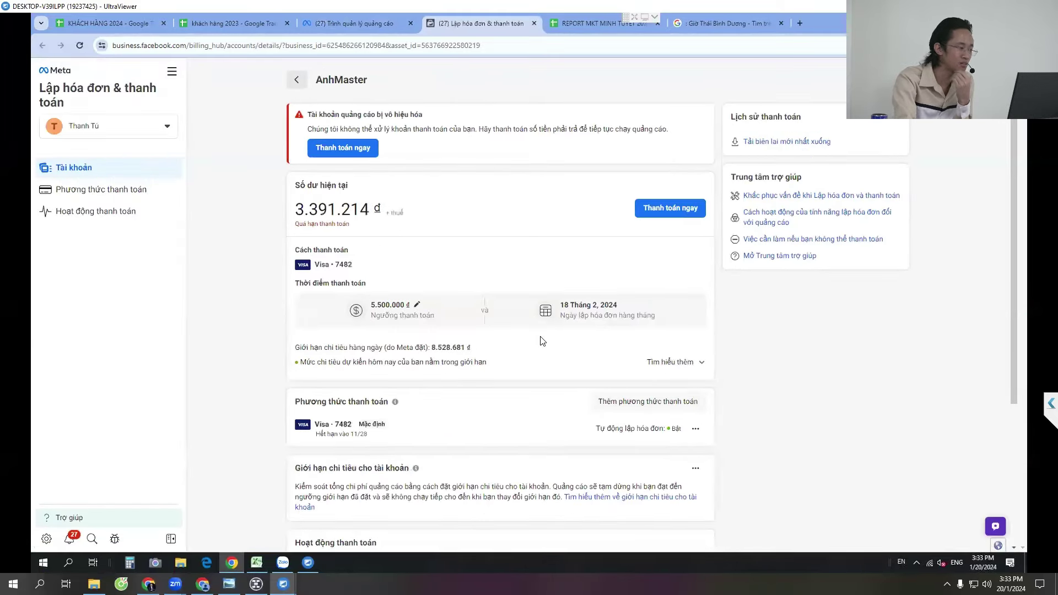
Examine the AnhMaster account's current balance, payment threshold and the notice explaining why it is disabled
{"action": "left_click_drag", "start_coordinate": [309, 209], "coordinate": [377, 209]}
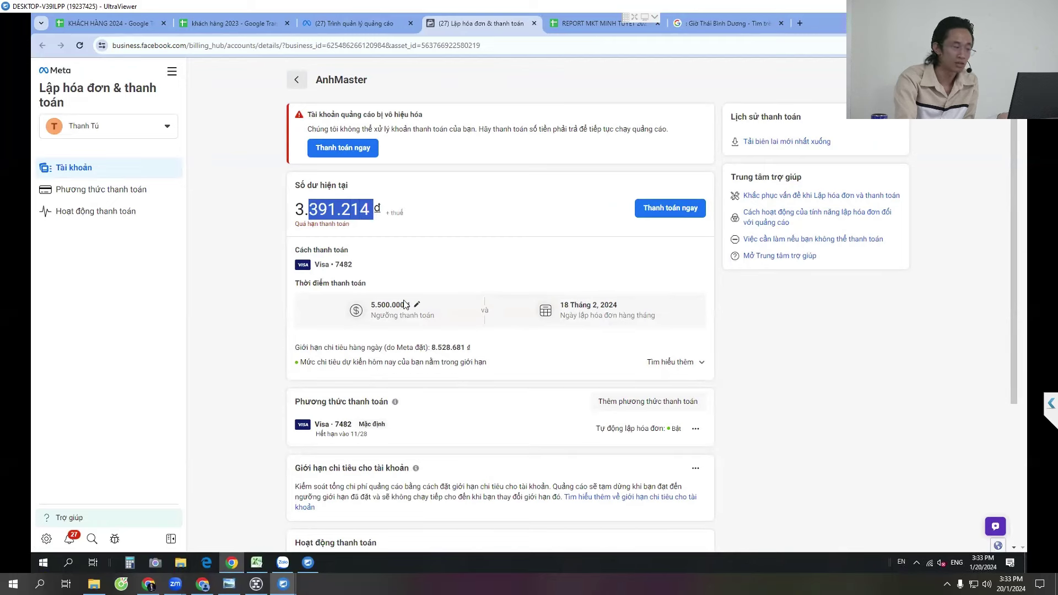
{"action": "left_click_drag", "start_coordinate": [377, 304], "coordinate": [414, 308]}
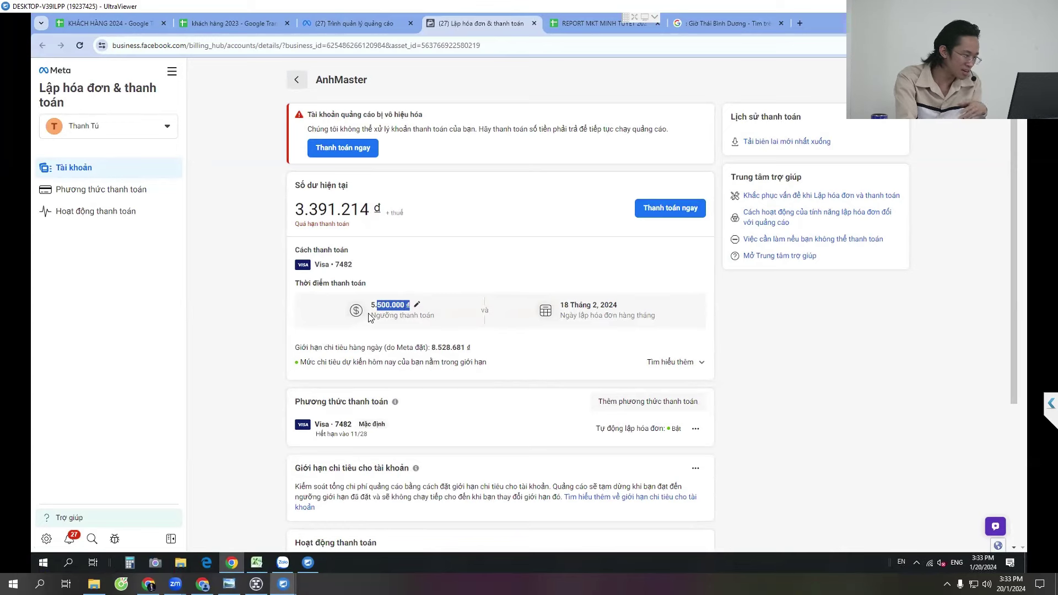
{"action": "left_click", "coordinate": [830, 324]}
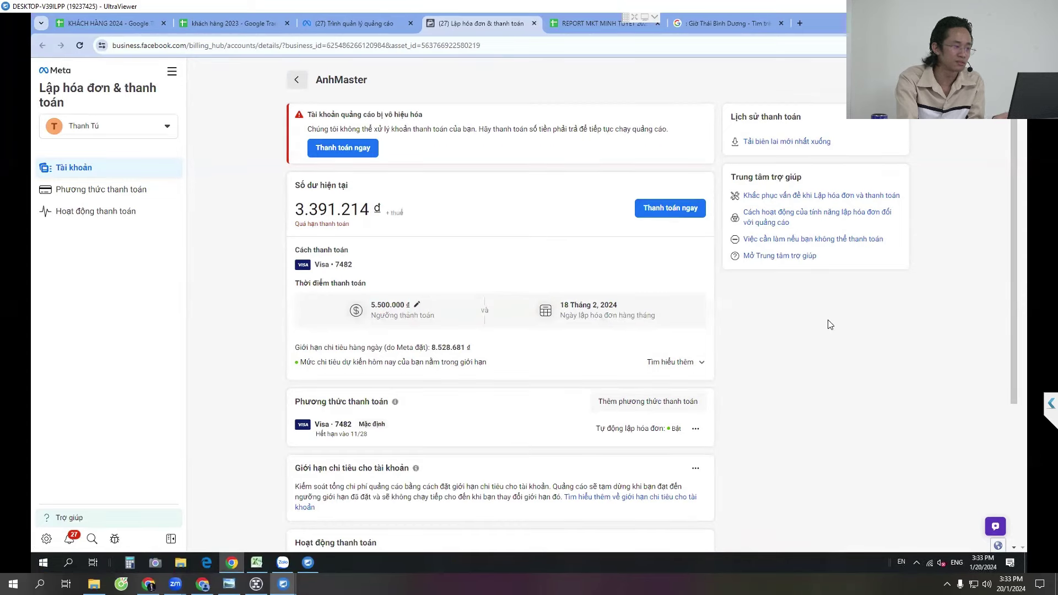
{"action": "left_click_drag", "start_coordinate": [387, 131], "coordinate": [565, 145]}
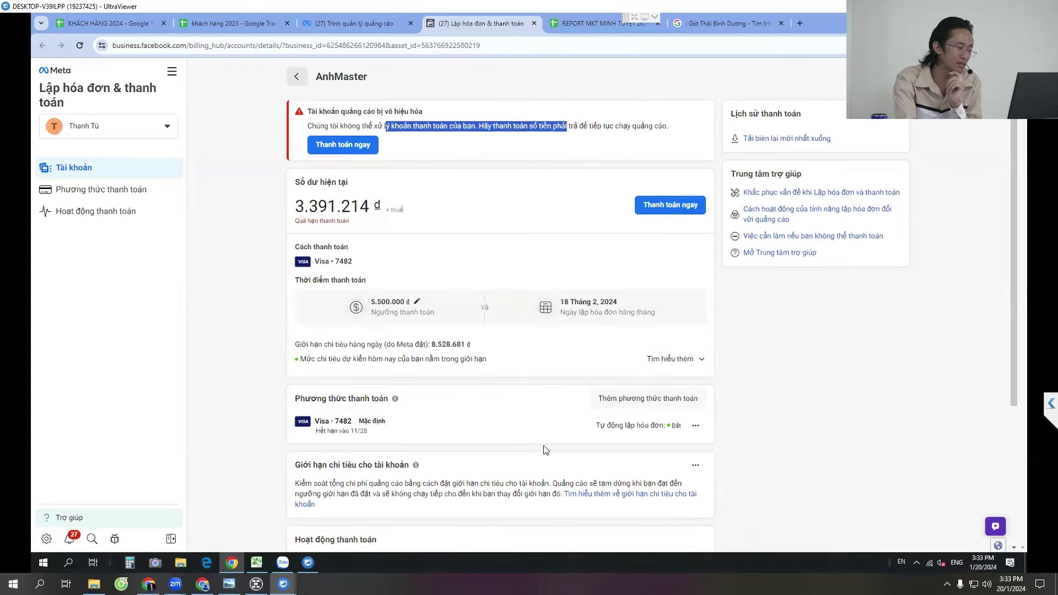
Open the AnhMaster account's full payment activity and set the date range to lifetime (Trọn đời)
{"action": "scroll", "coordinate": [500, 330], "scroll_direction": "down", "scroll_amount": 3}
{"action": "scroll", "coordinate": [554, 367], "scroll_direction": "down", "scroll_amount": 1}
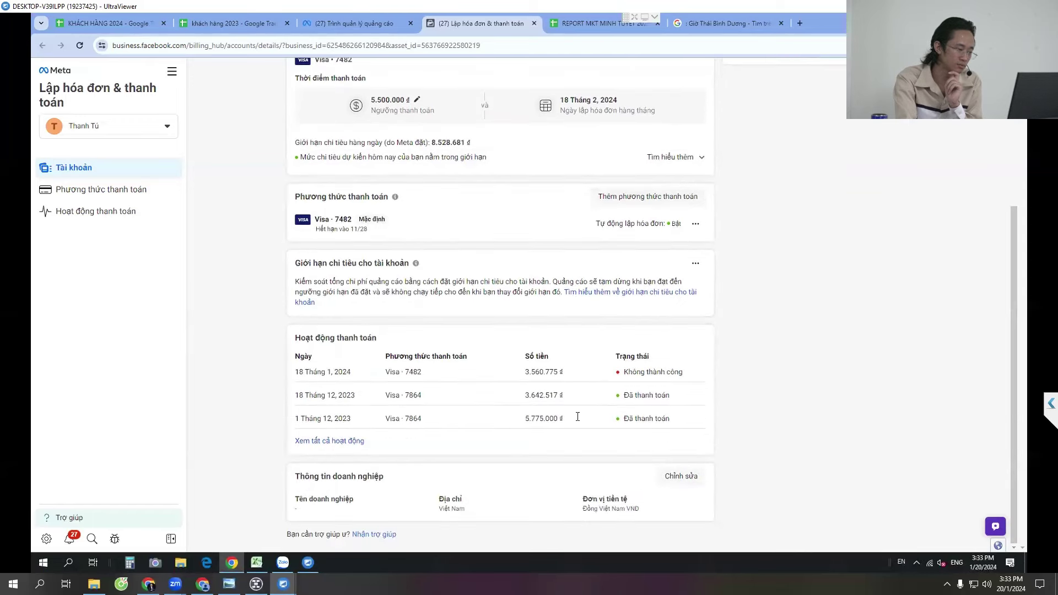
{"action": "left_click", "coordinate": [335, 441]}
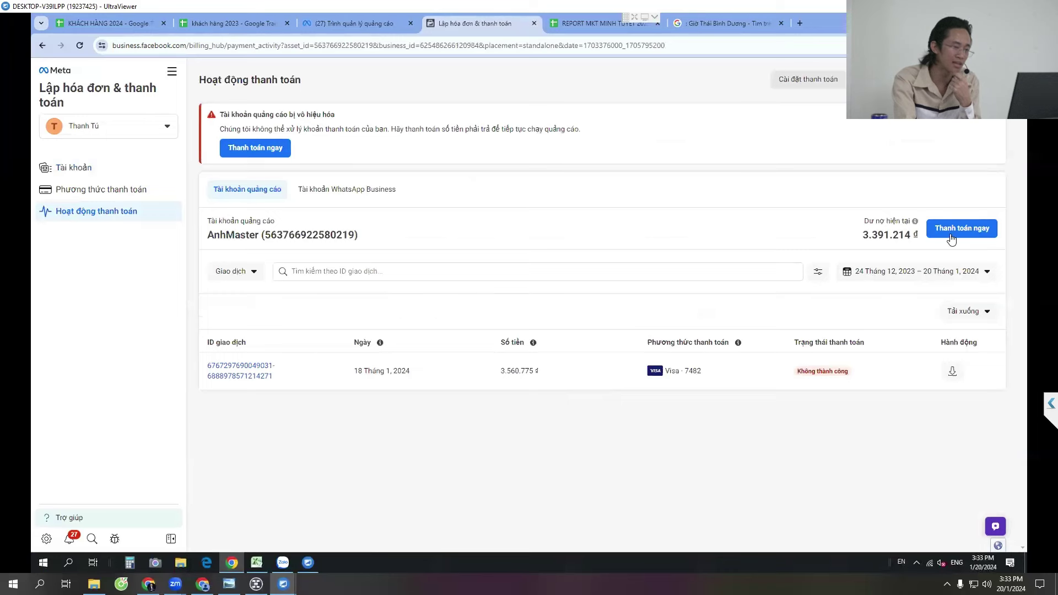
{"action": "left_click", "coordinate": [899, 276]}
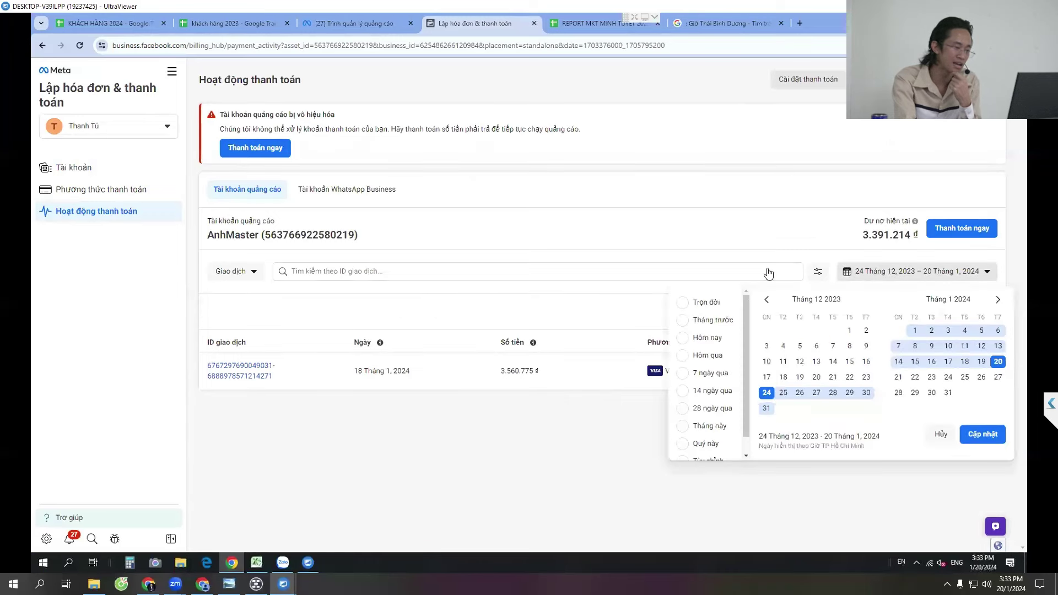
{"action": "left_click", "coordinate": [708, 306]}
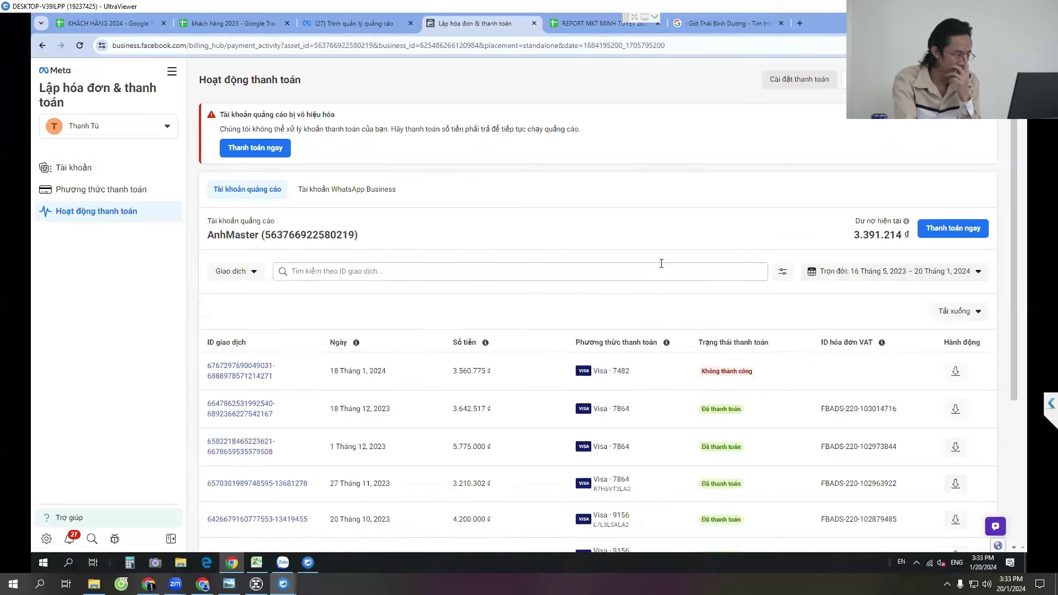
Examine the amounts of the 1 December 2023 and 18 December 2023 charges in the transaction list
{"action": "scroll", "coordinate": [666, 315], "scroll_direction": "down", "scroll_amount": 4}
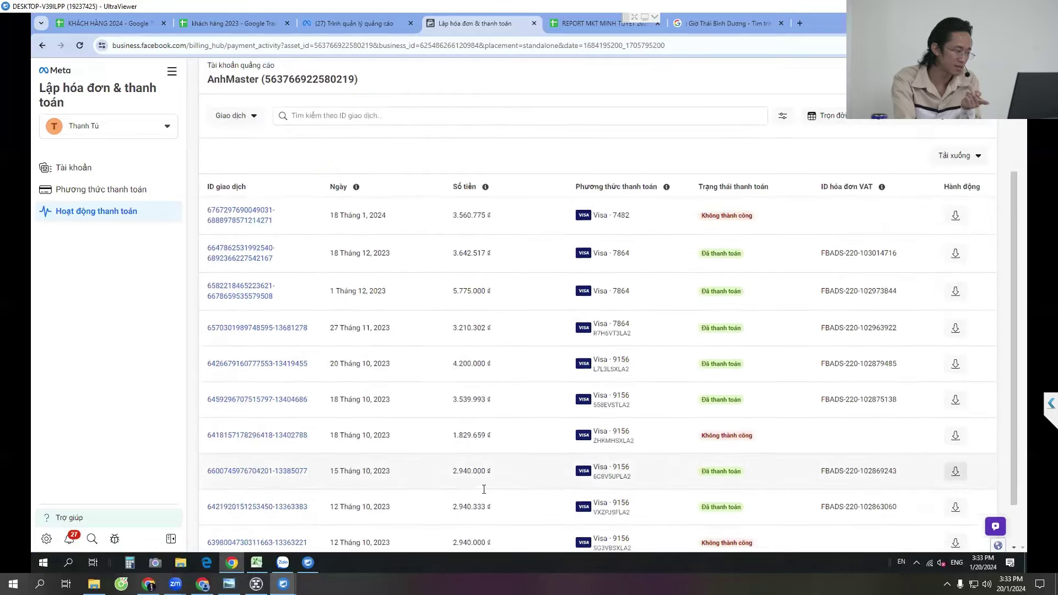
{"action": "triple_click", "coordinate": [492, 237]}
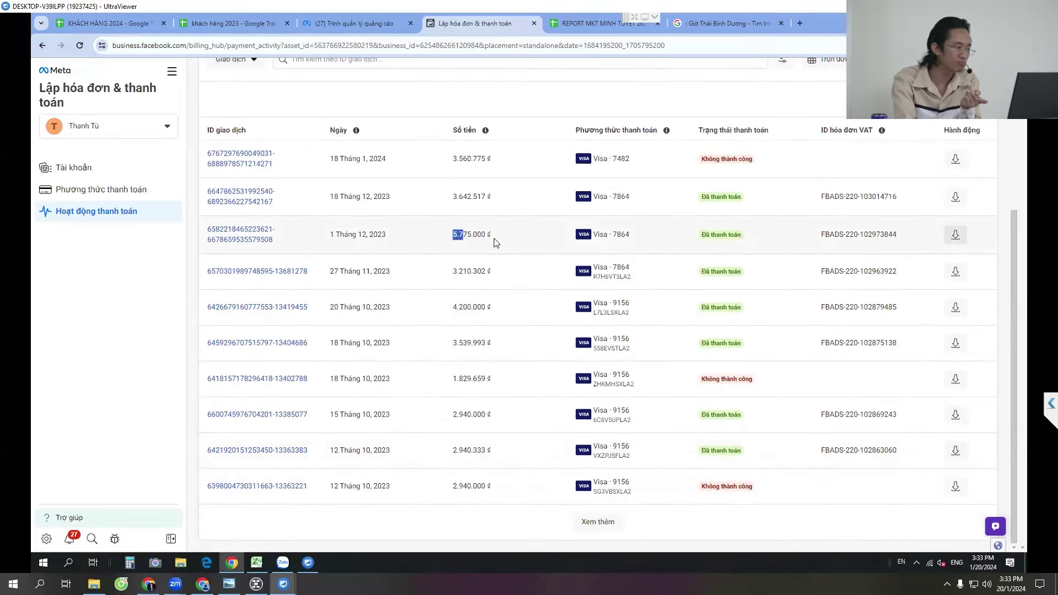
{"action": "triple_click", "coordinate": [467, 197]}
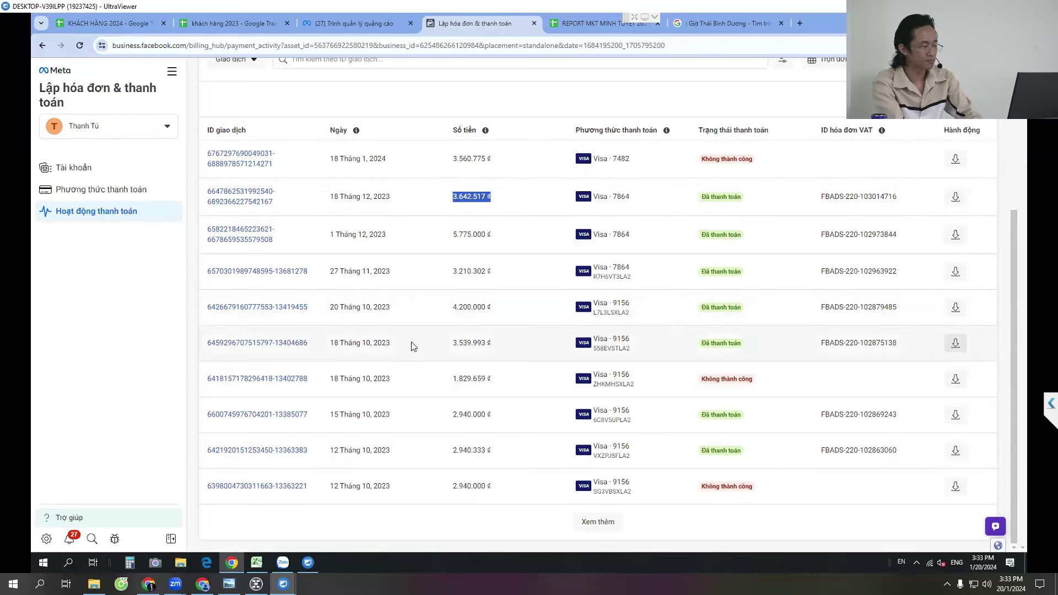
Load older transactions, review the October 2023 amounts and statuses, and recheck the 1 December 2023 charge amount
{"action": "left_click", "coordinate": [598, 522]}
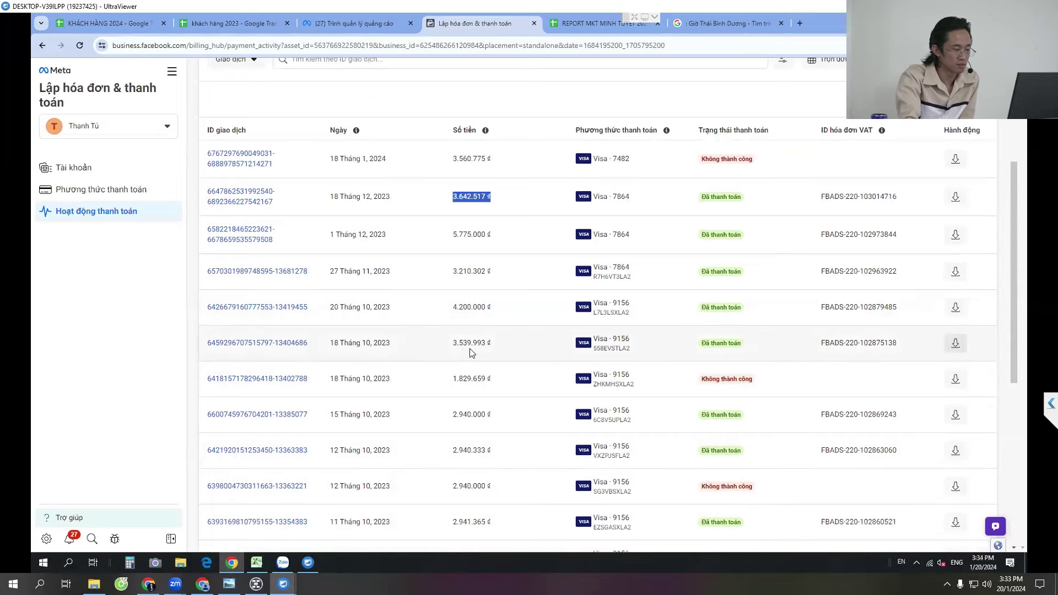
{"action": "scroll", "coordinate": [465, 347], "scroll_direction": "down", "scroll_amount": 5}
{"action": "scroll", "coordinate": [472, 350], "scroll_direction": "down", "scroll_amount": 2}
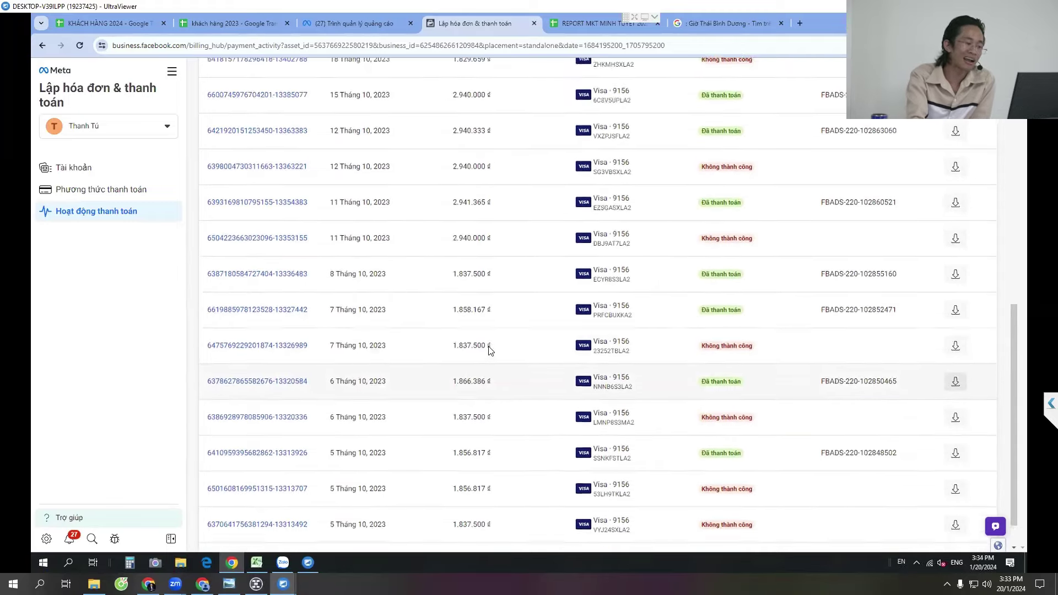
{"action": "scroll", "coordinate": [479, 353], "scroll_direction": "up", "scroll_amount": 15}
{"action": "scroll", "coordinate": [511, 283], "scroll_direction": "down", "scroll_amount": 1}
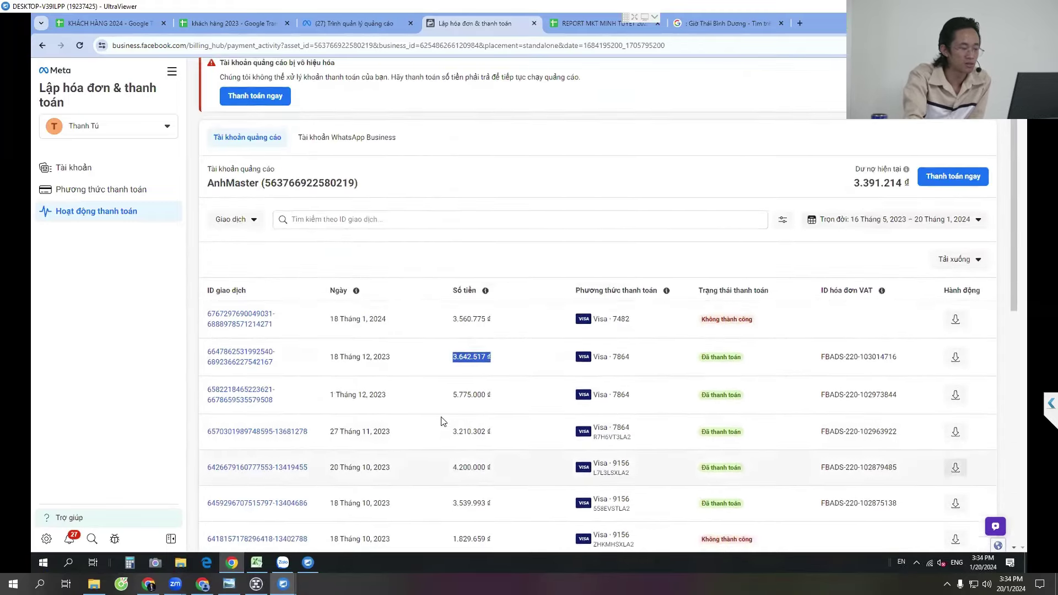
{"action": "left_click_drag", "start_coordinate": [452, 394], "coordinate": [508, 400]}
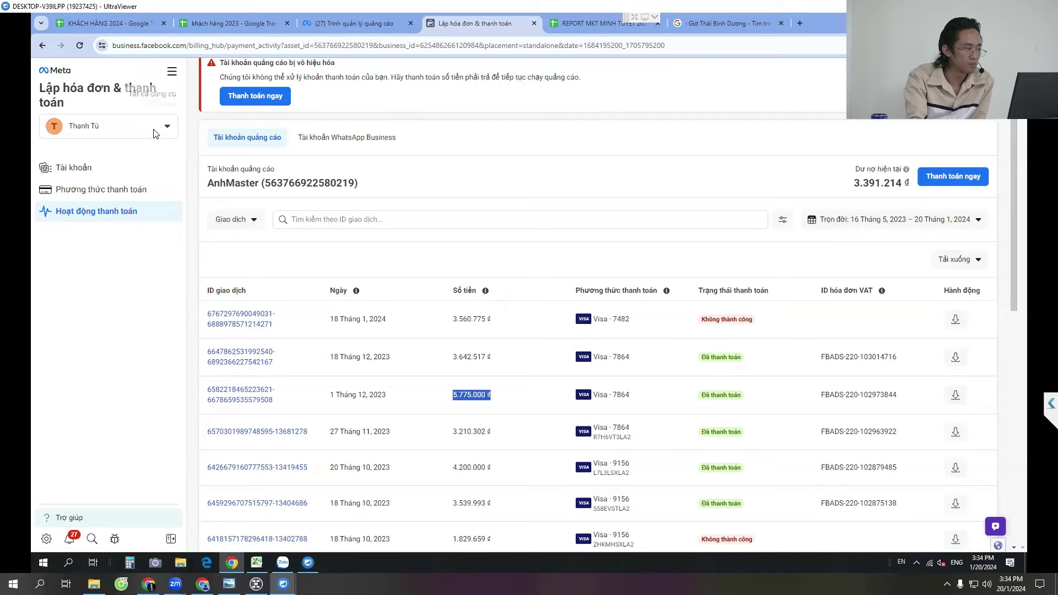
{"action": "left_click", "coordinate": [77, 130]}
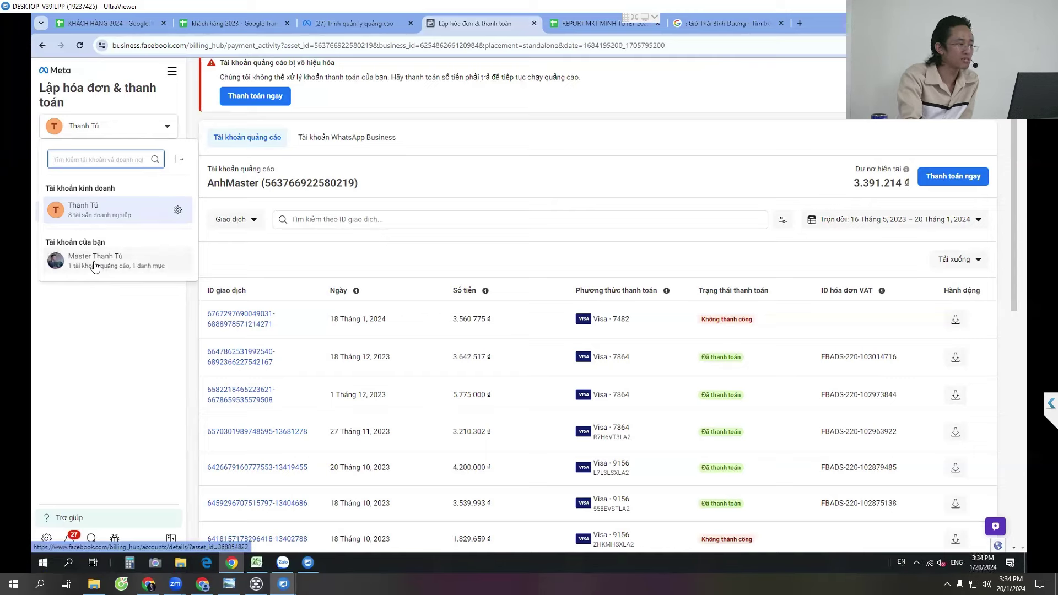
{"action": "left_click", "coordinate": [99, 333]}
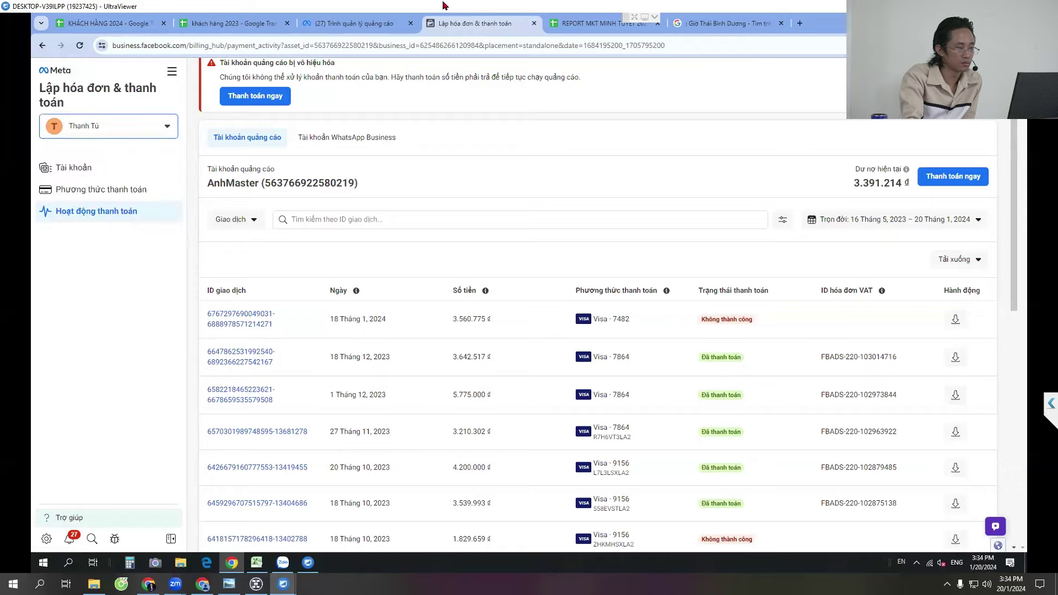
{"action": "left_click", "coordinate": [379, 22]}
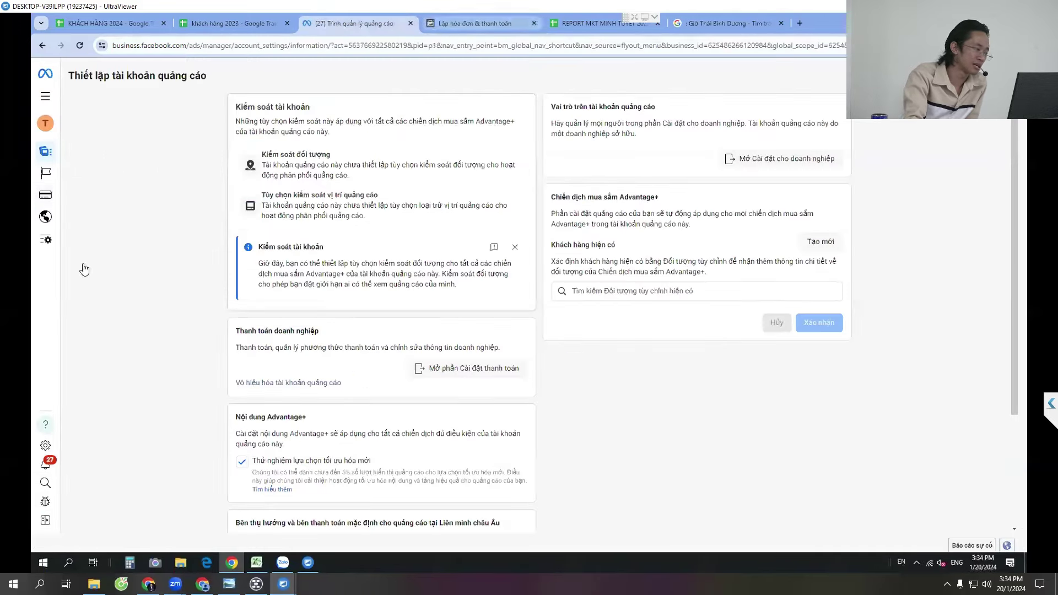
{"action": "left_click", "coordinate": [461, 22]}
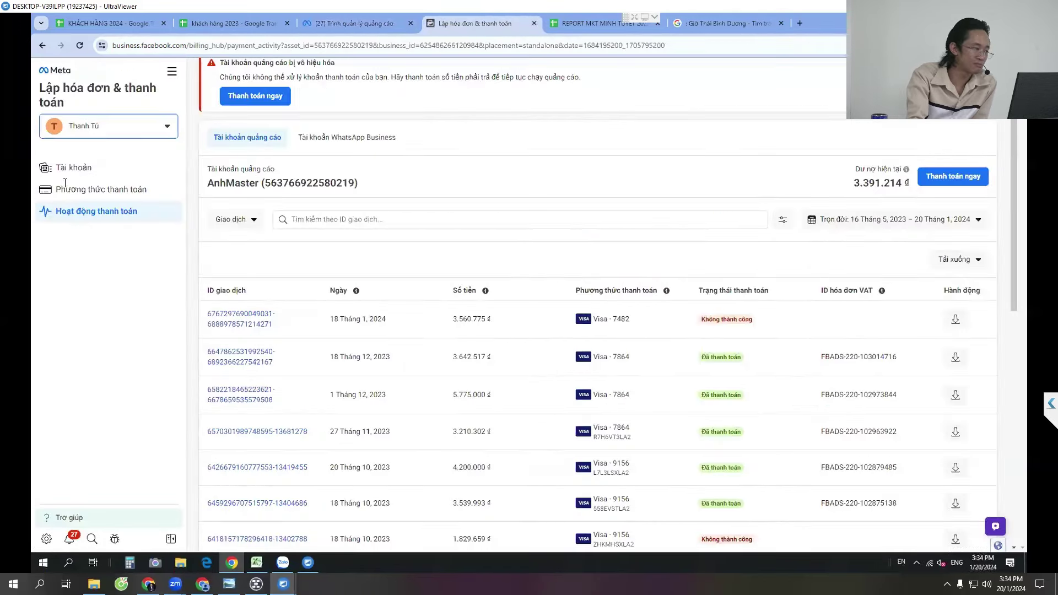
{"action": "left_click", "coordinate": [121, 126]}
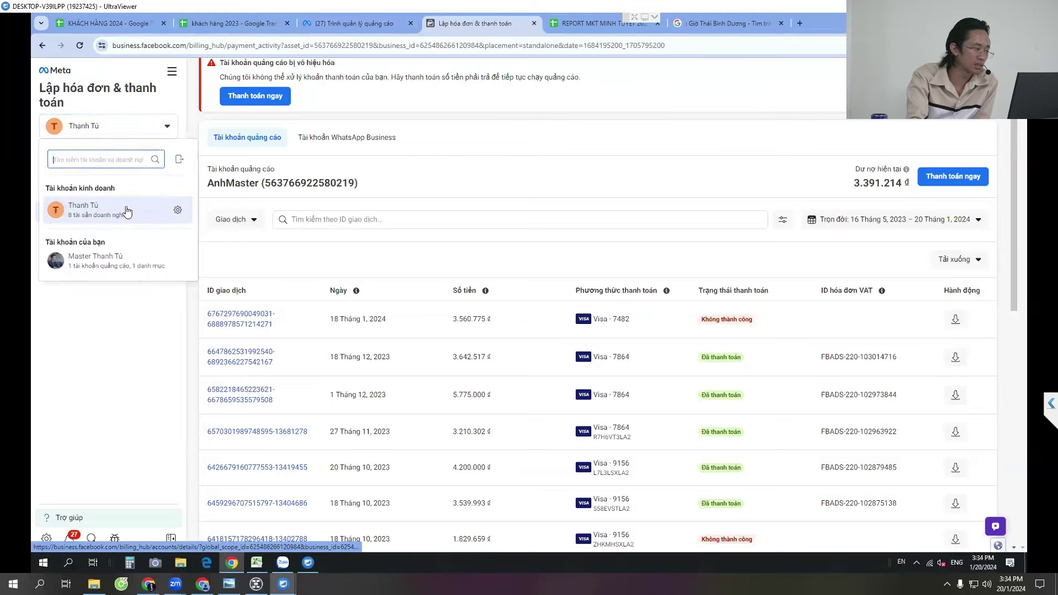
{"action": "left_click", "coordinate": [67, 440]}
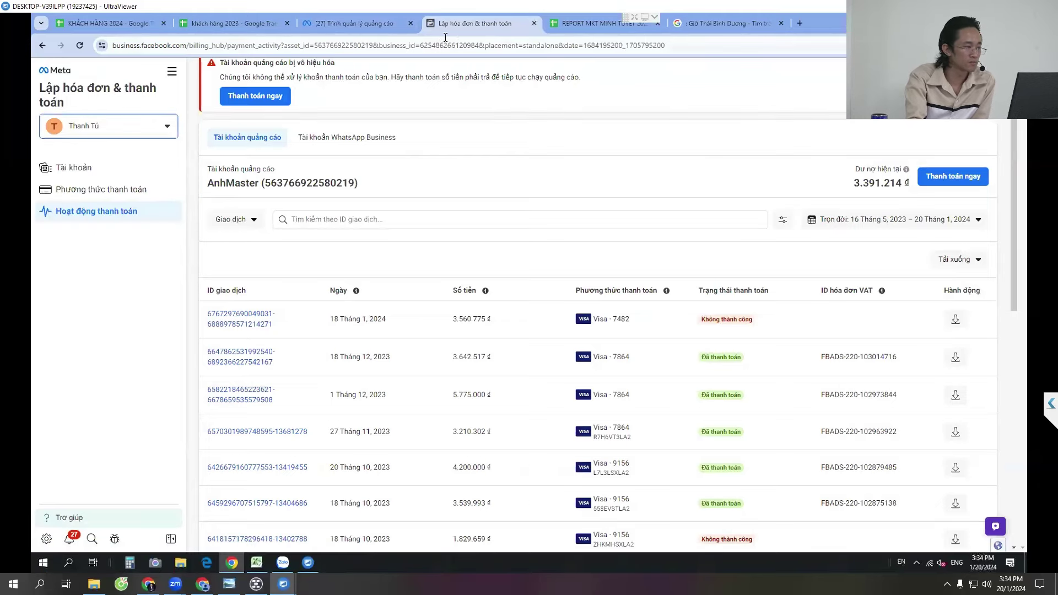